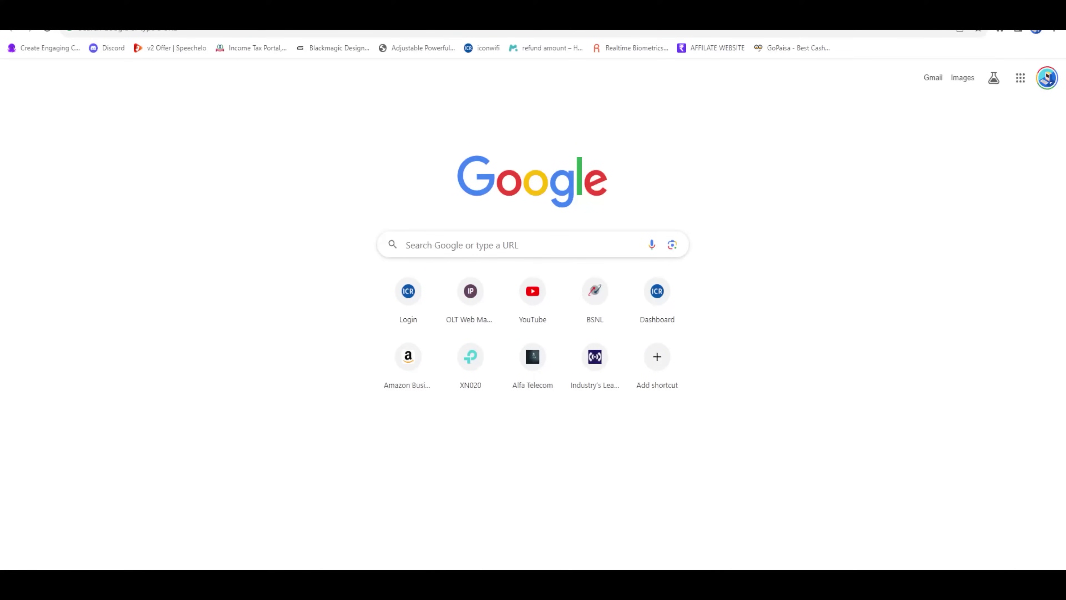
Step: Log in to the OLT as admin with the administrator password
click(126, 31)
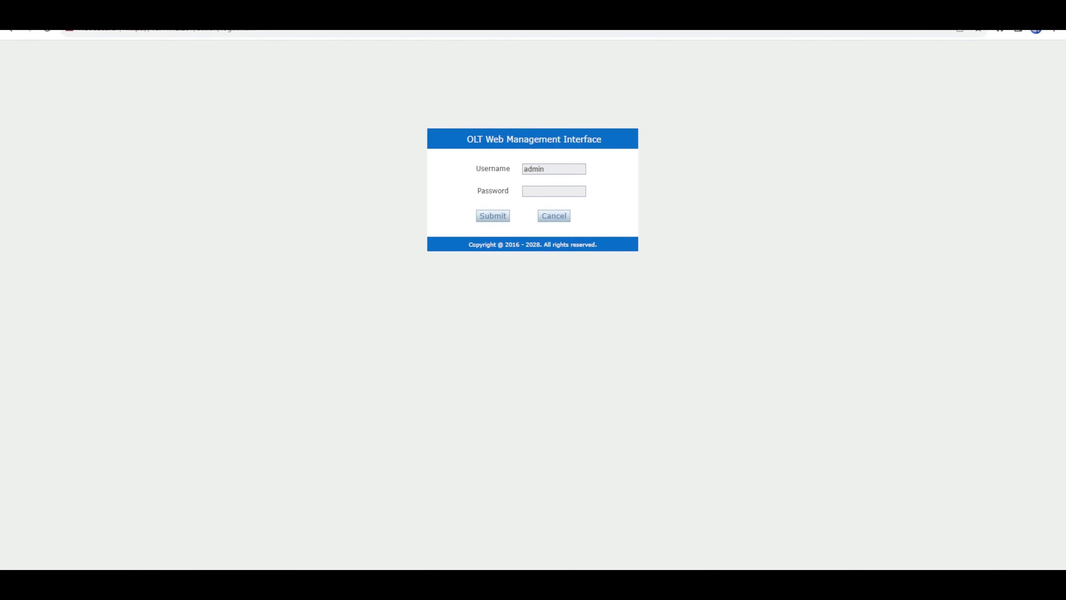
click(547, 192)
drag(564, 172, 414, 169)
key(BackSpace)
text(admin)
key(Tab)
text(*********)
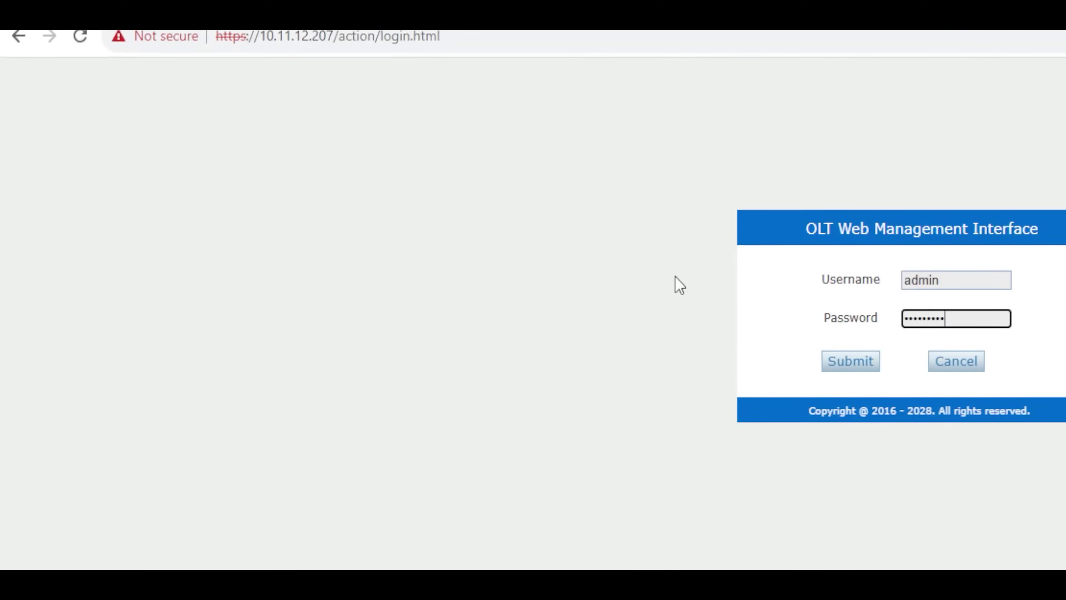
key(Tab)
key(Return)
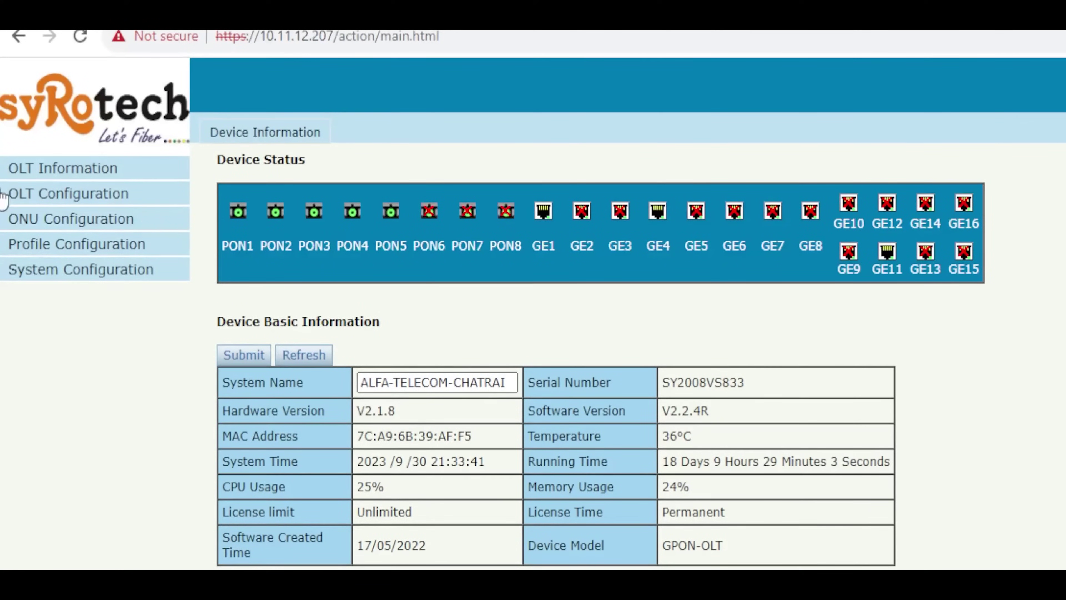
Step: Add VLAN 119 with description vlan119 on the OLT VLAN page
click(67, 195)
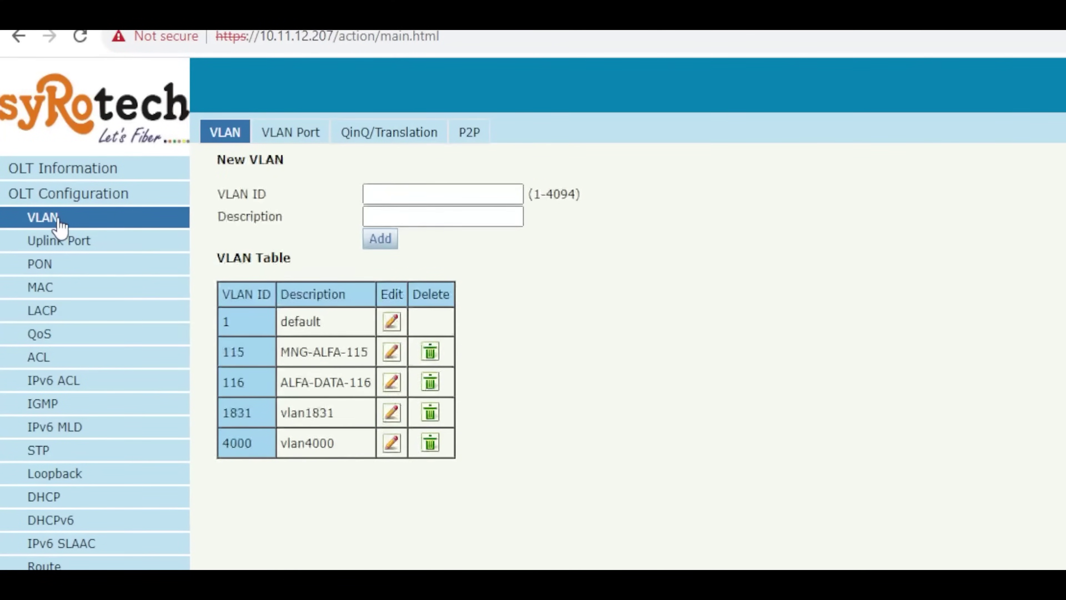
click(421, 194)
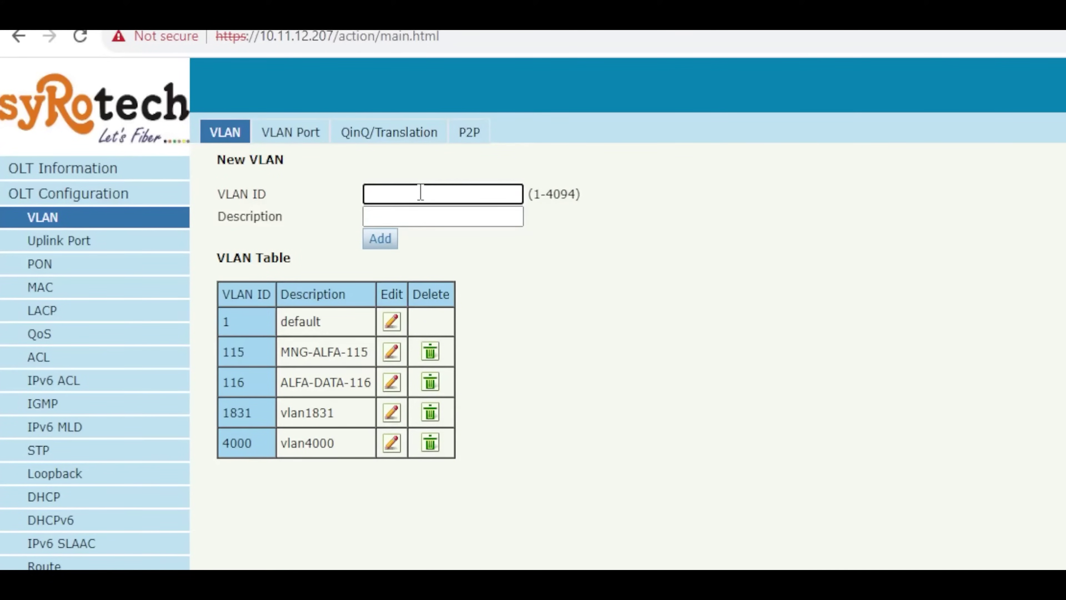
text(119)
key(Tab)
text(vlan119)
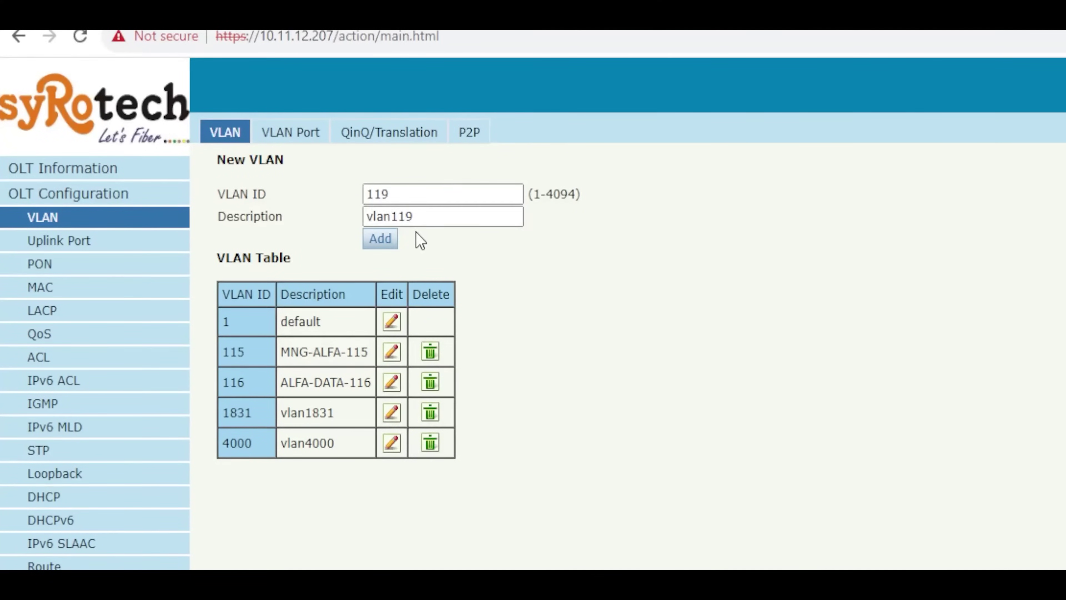
click(389, 239)
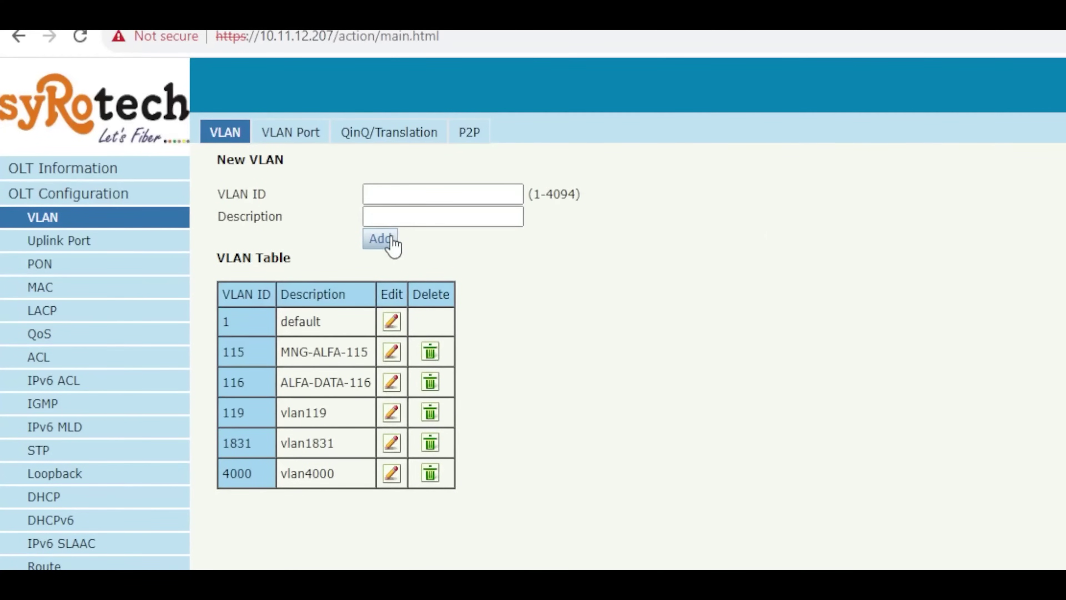
Step: Add VLAN 2553 and bring up the VLAN Port membership page
click(455, 194)
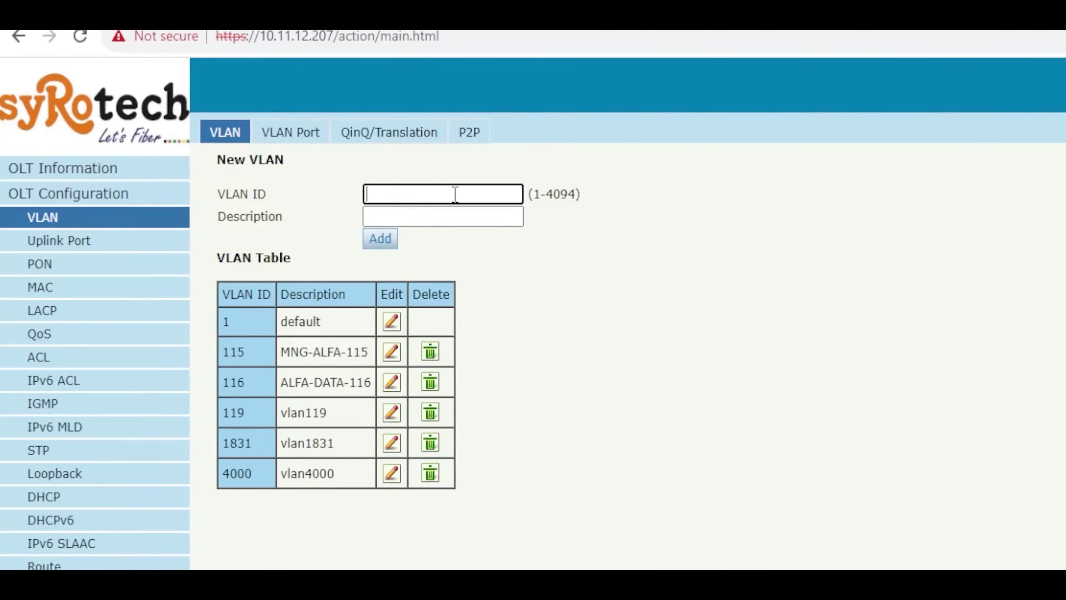
text(2553)
key(Tab)
click(386, 239)
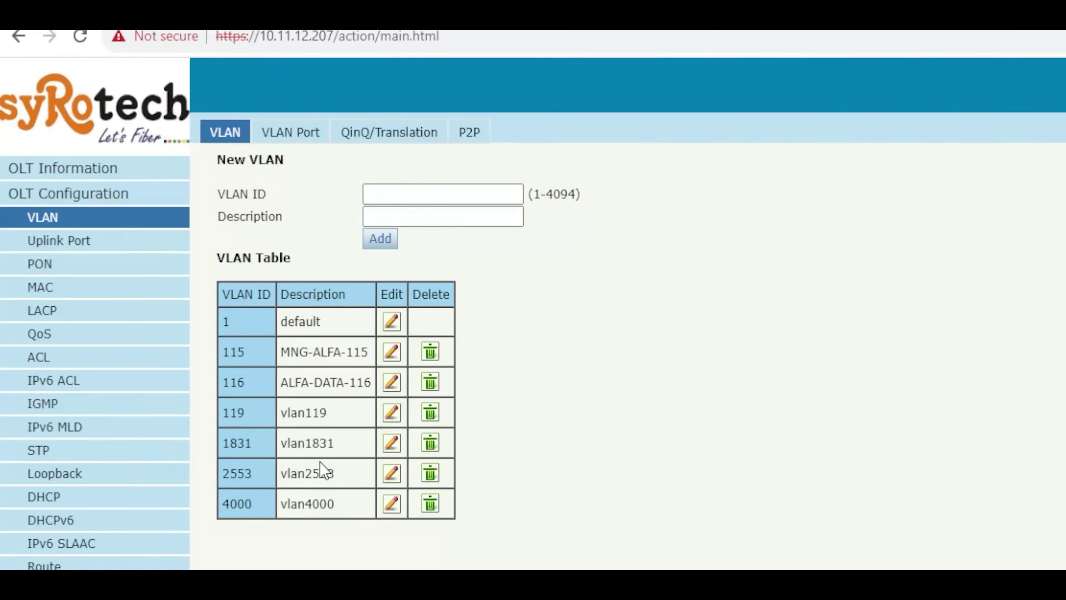
click(288, 136)
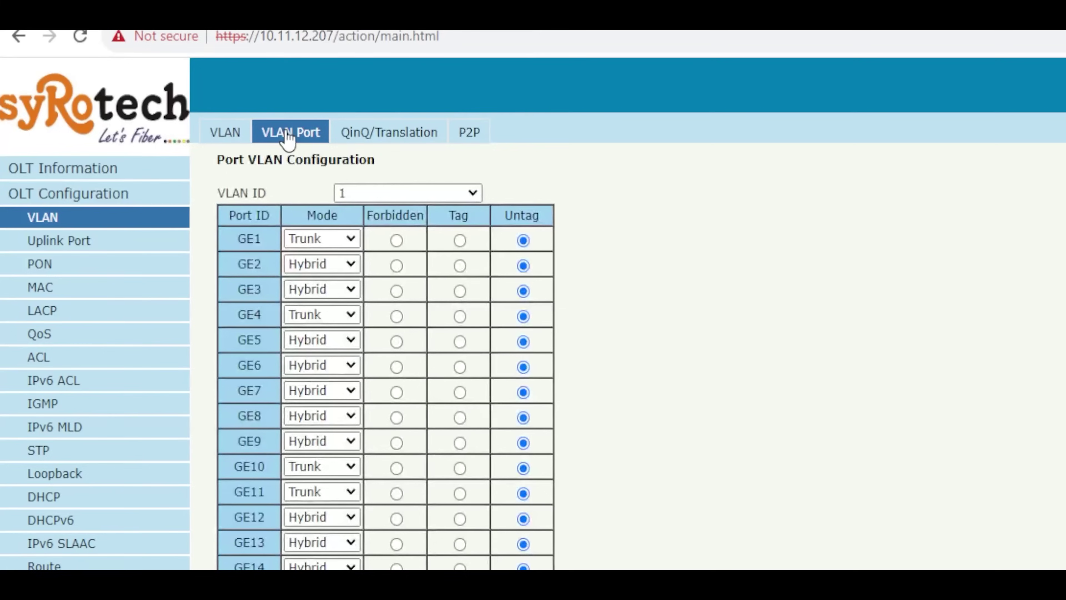
Step: Make uplink port GE1 a tagged member of VLAN 119
click(421, 193)
key(Down)
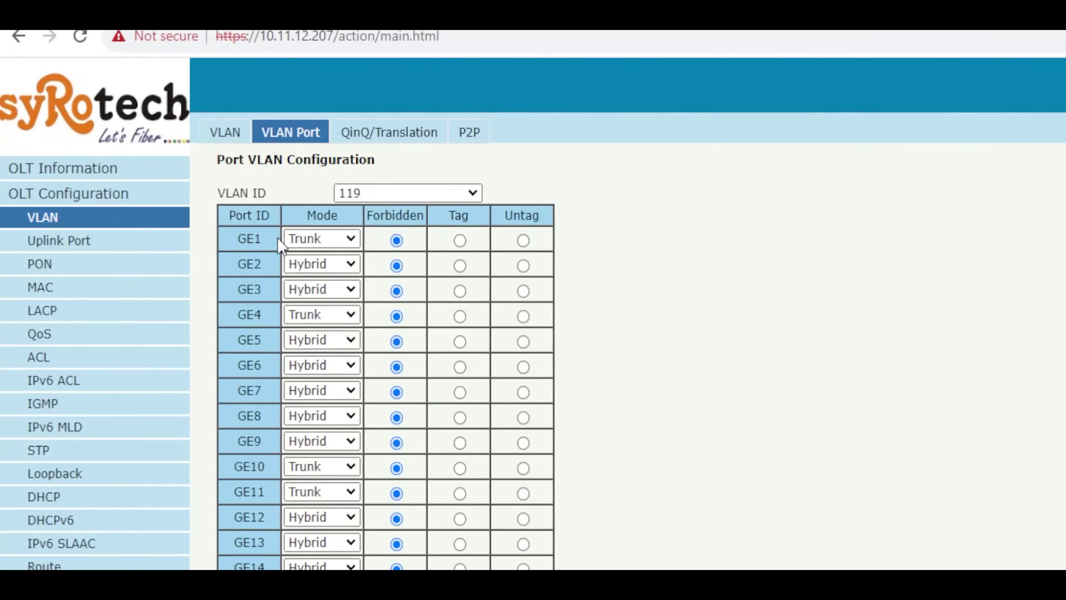
click(459, 240)
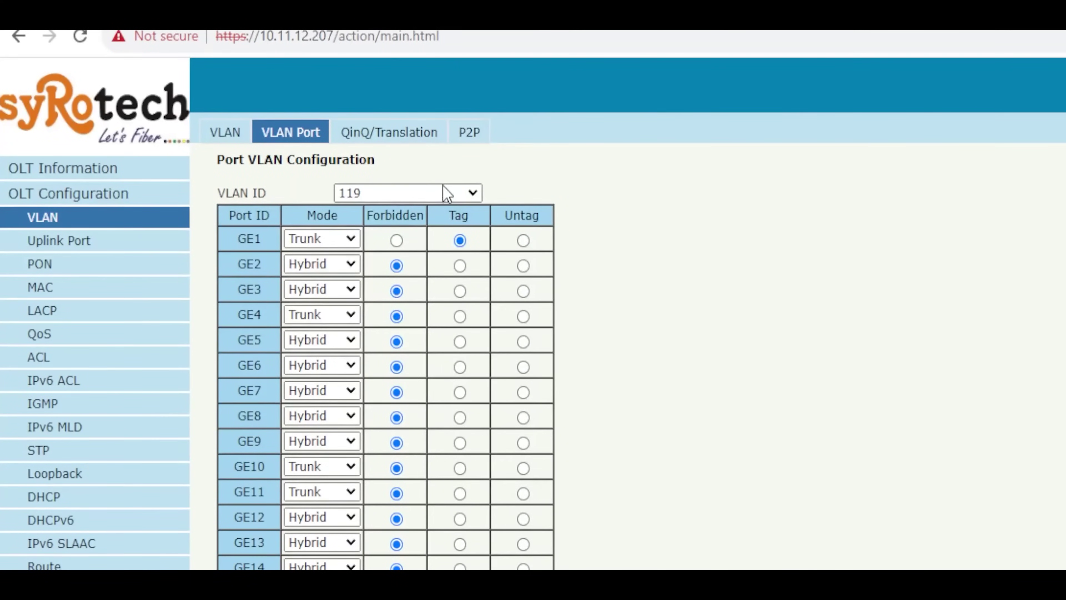
Step: Tag GE1 in VLAN 2553 too, then return to the VLAN list
click(433, 190)
click(384, 290)
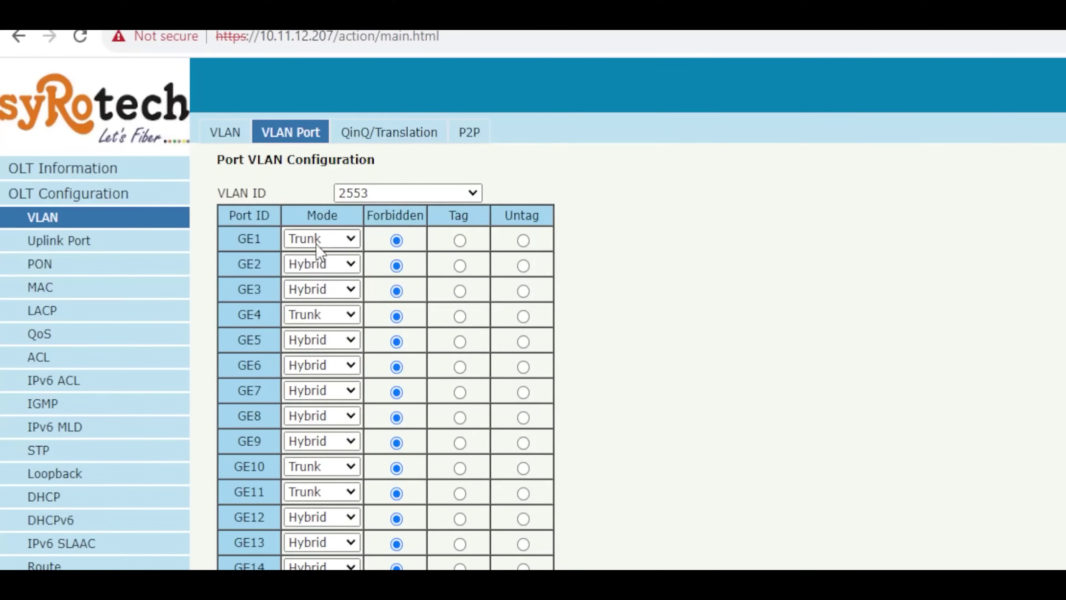
click(460, 240)
click(226, 134)
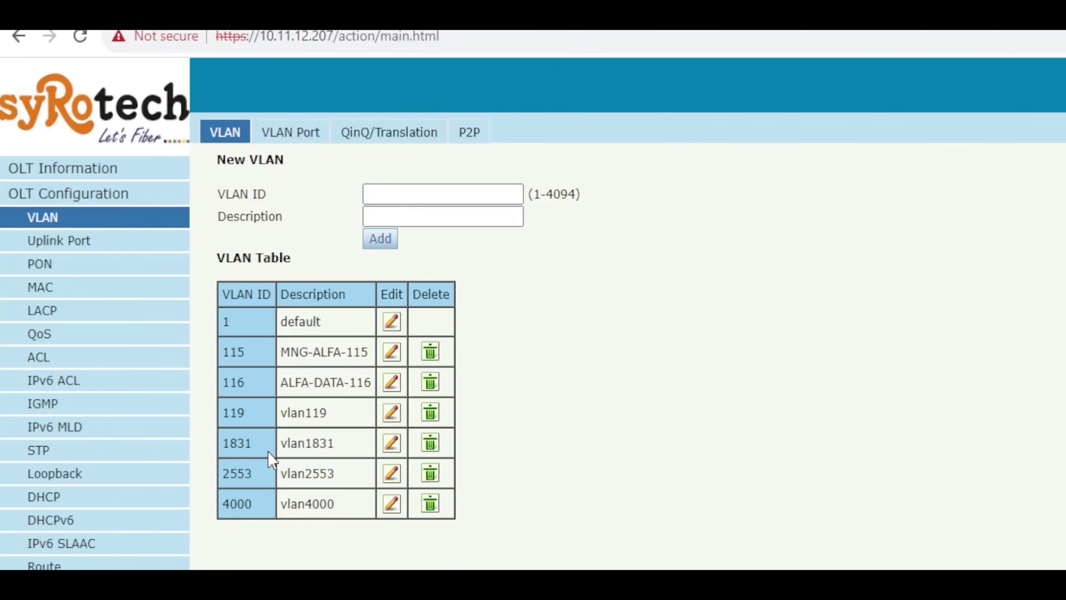
Step: Show the Uplink Port GE Configuration table with GE1–GE16 speed, isolate and PVID values
click(412, 194)
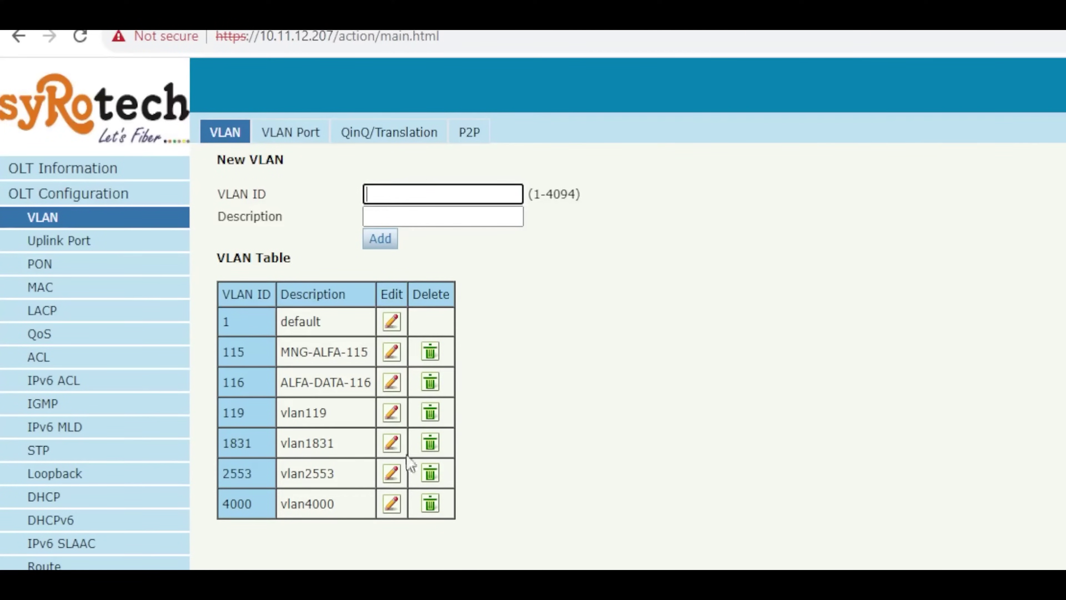
click(807, 444)
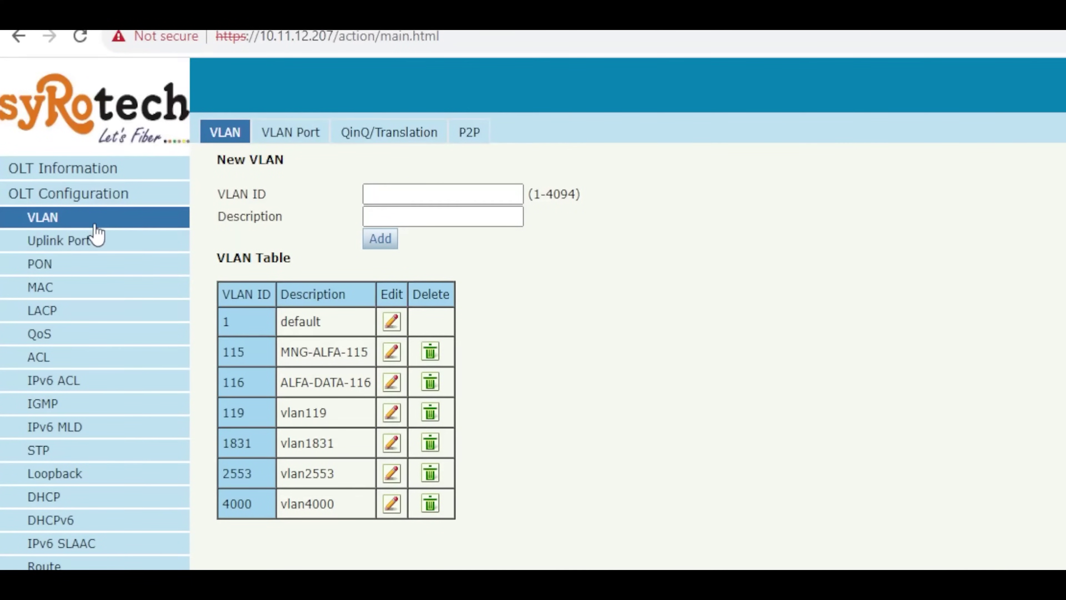
click(86, 247)
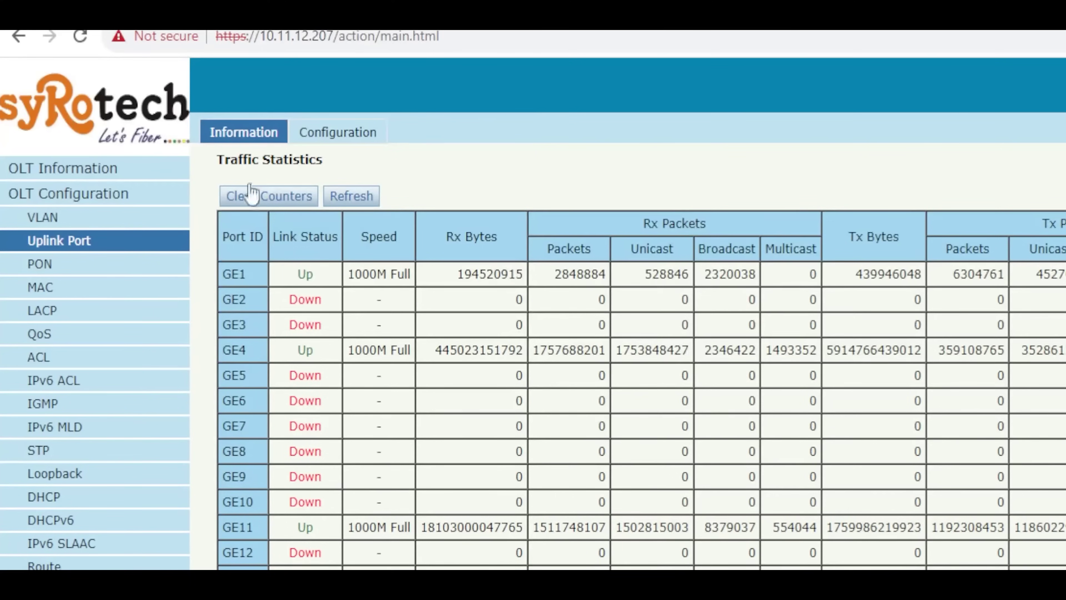
click(364, 138)
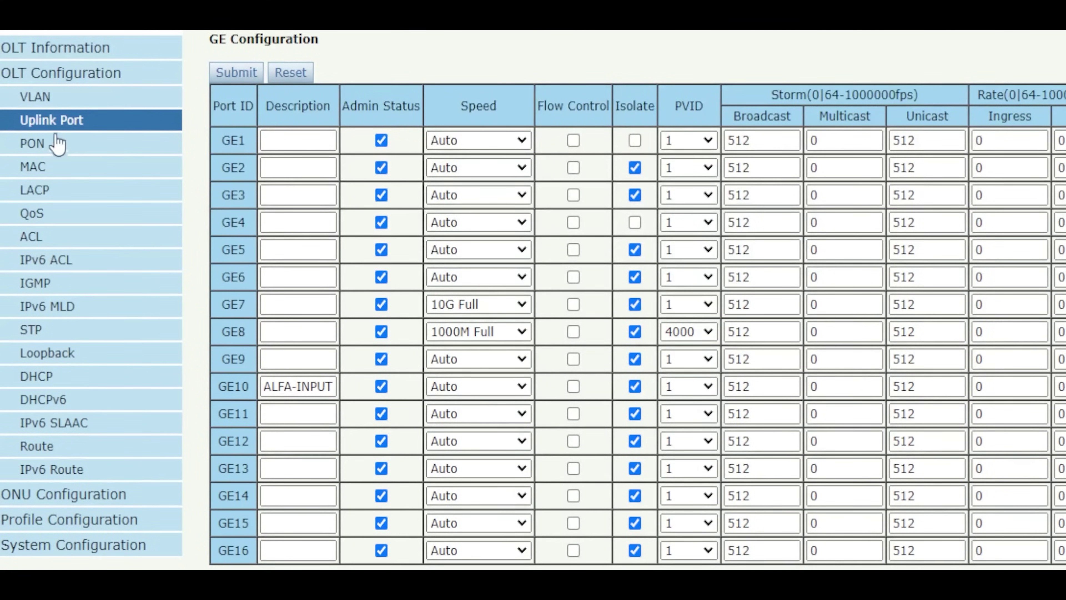
Step: Under Route > IP, assign VLAN 119 address 10.215.253.53 with mask 255.255.255.0
click(46, 454)
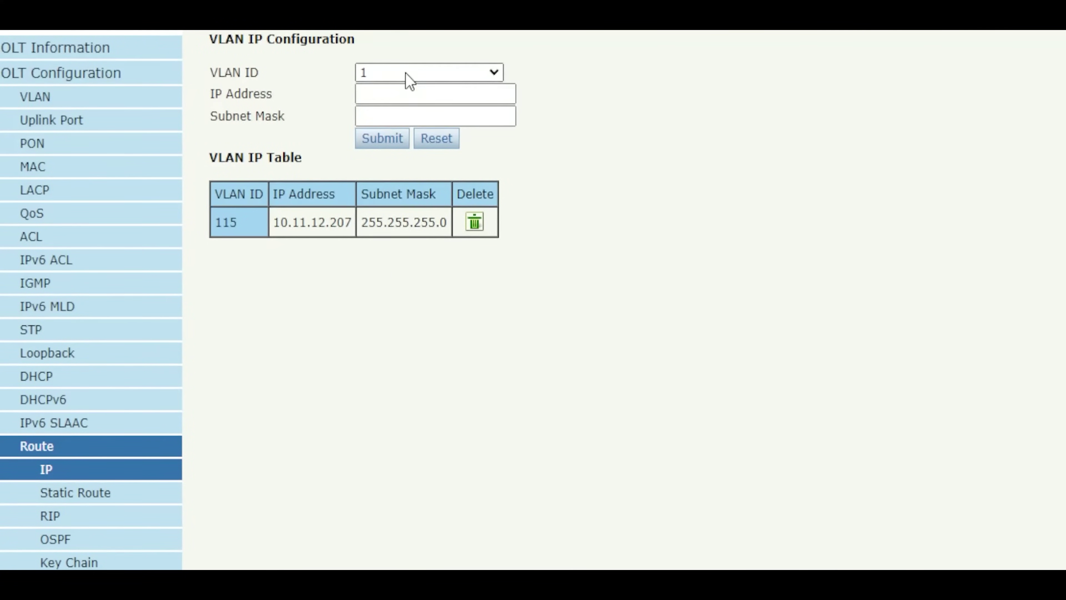
text(119)
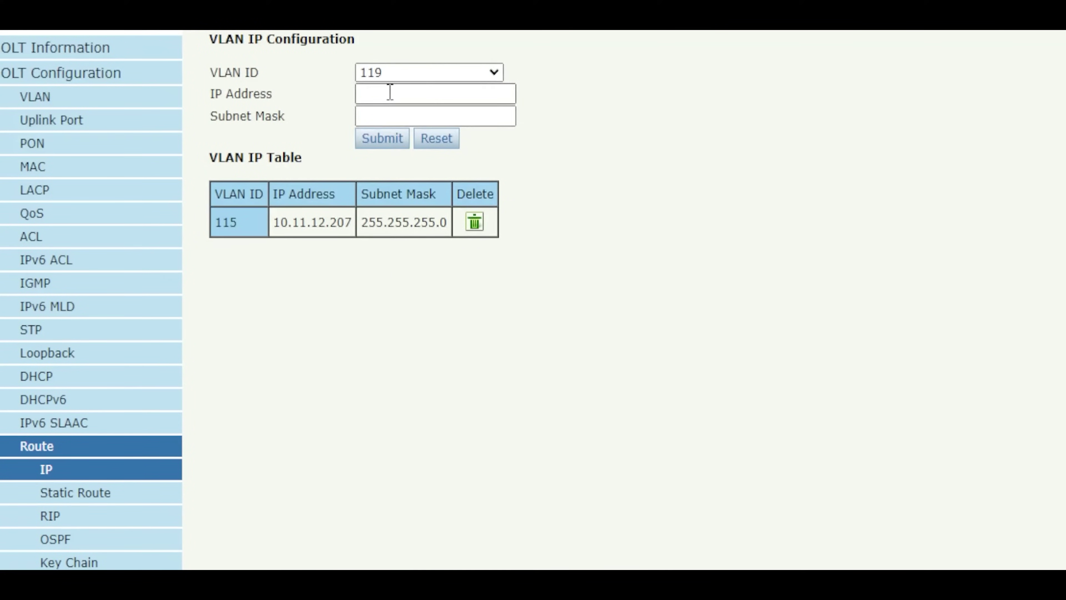
click(390, 93)
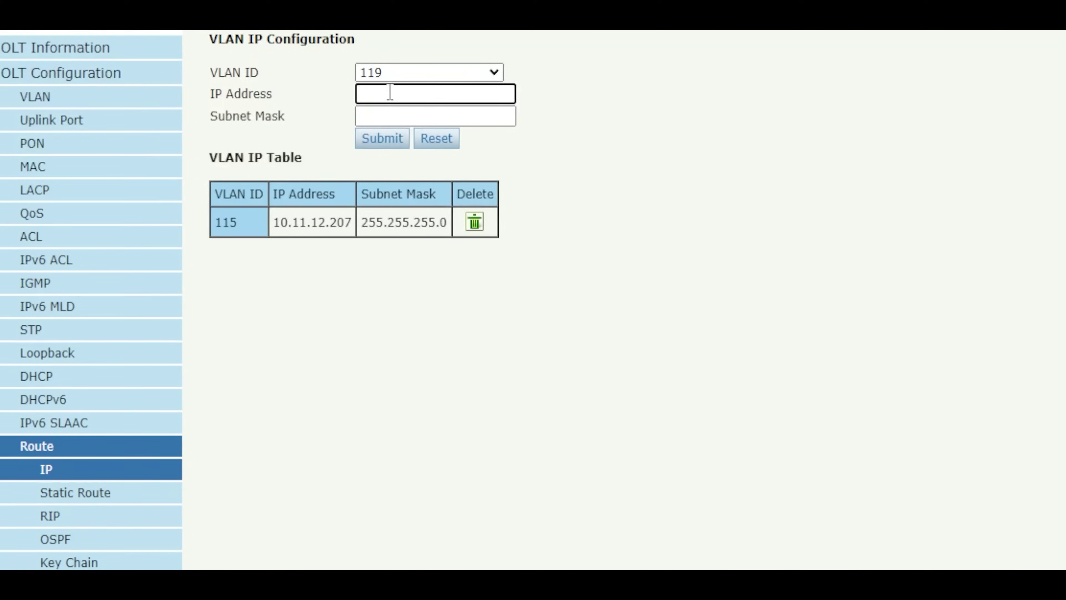
text(10.215.253.53)
click(423, 115)
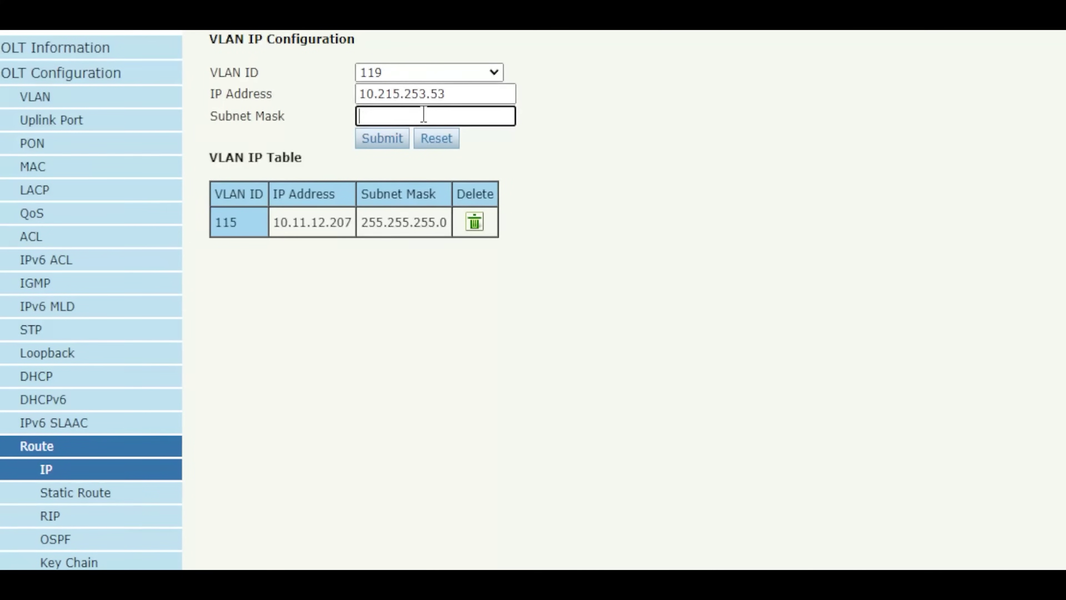
click(521, 150)
click(395, 148)
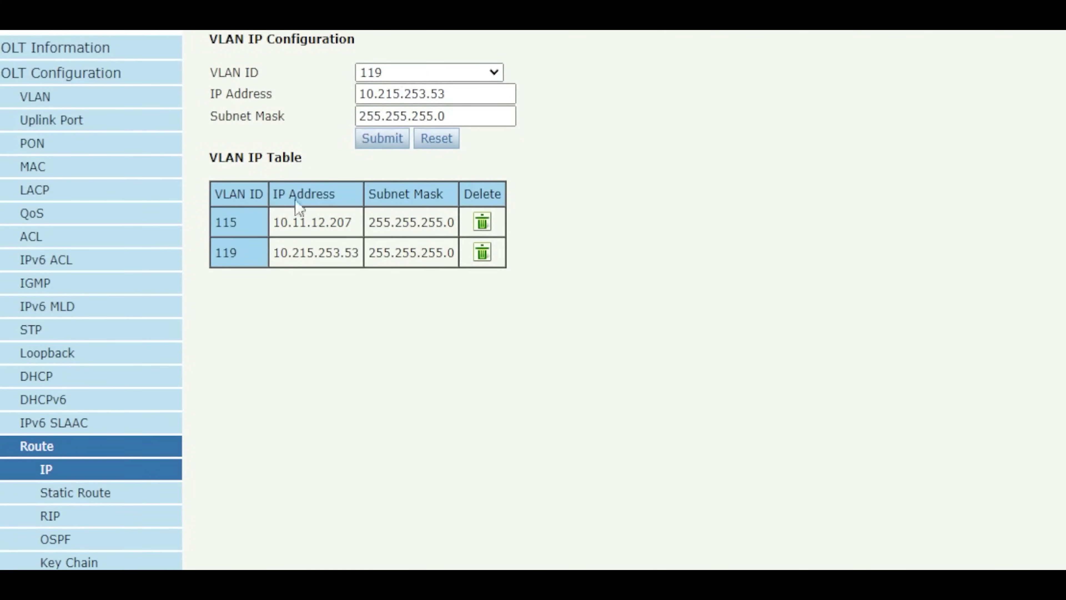
Step: Add static route 0.0.0.0 mask 0.0.0.0 via gateway 10.215.253.1
click(65, 494)
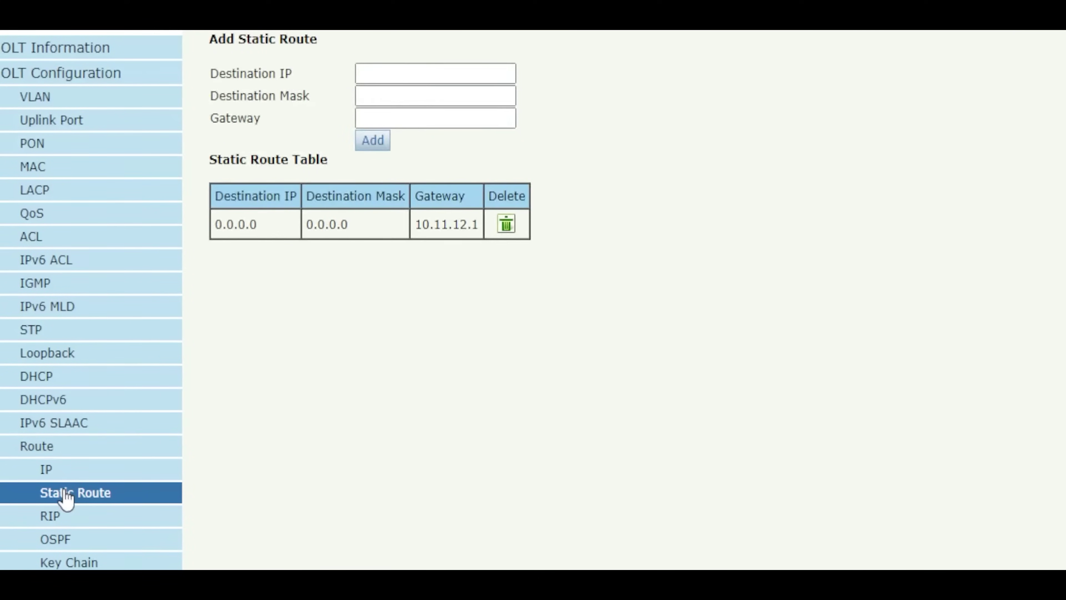
click(427, 70)
click(452, 106)
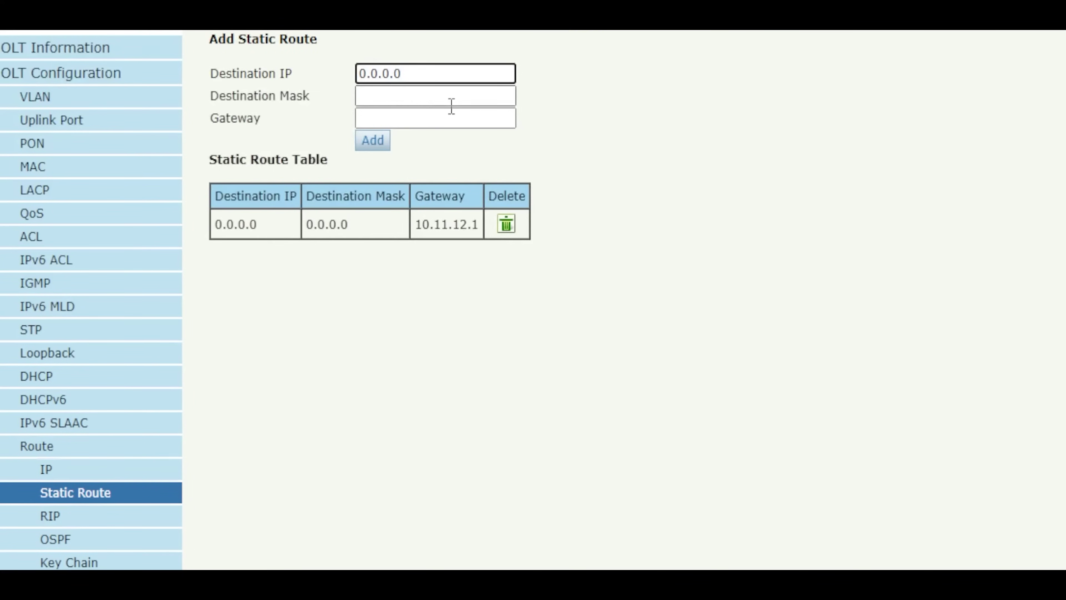
click(414, 96)
click(446, 143)
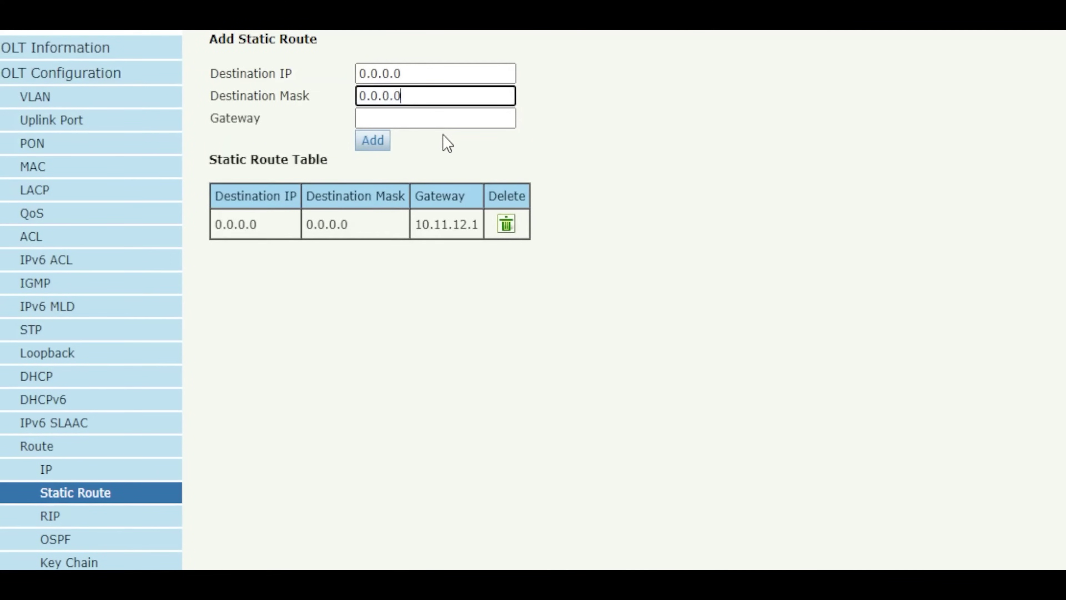
click(434, 116)
text(1)
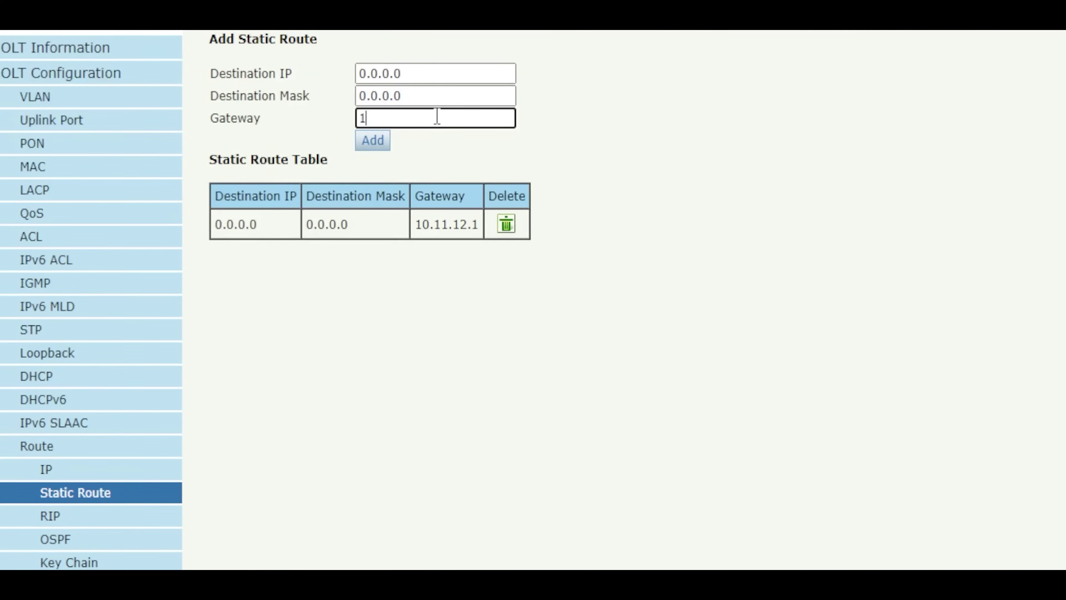
text(0.215)
text(.253.1)
click(372, 141)
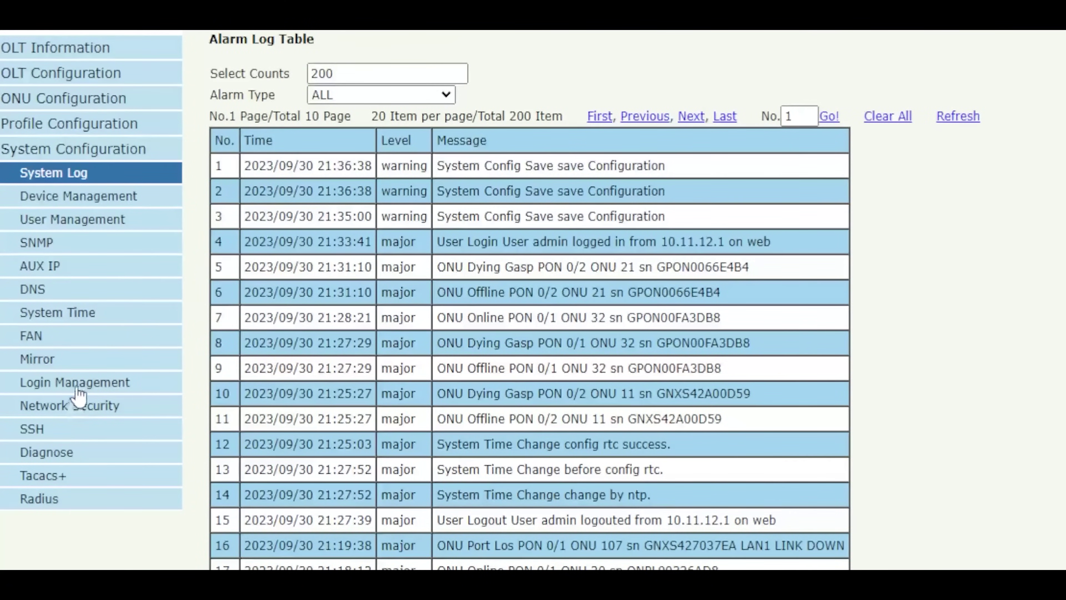
Step: Ping gateway 10.215.253.1 from the Diagnose page
click(50, 458)
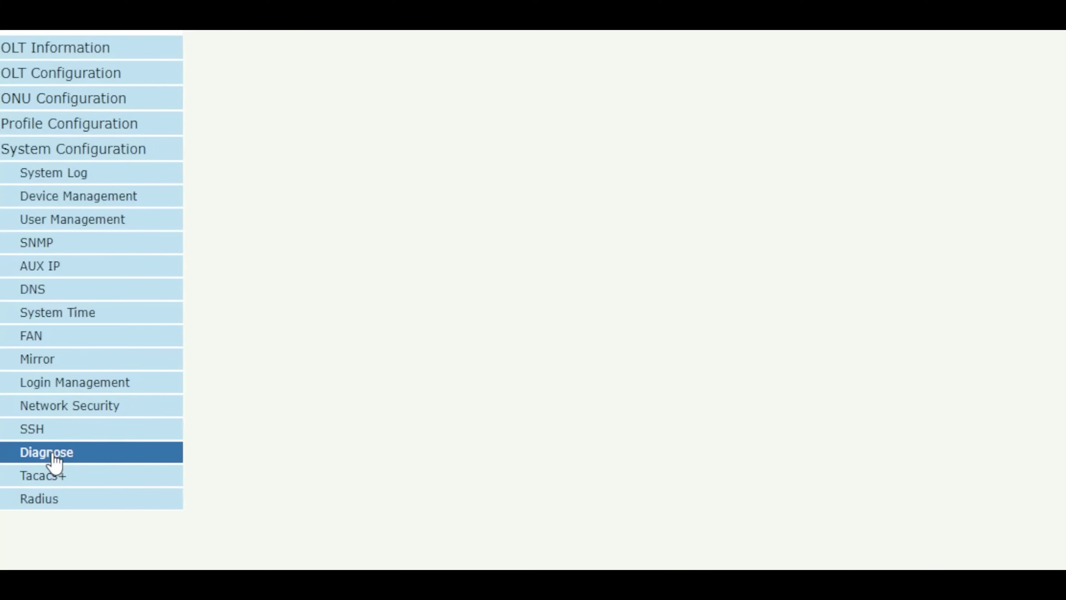
click(384, 80)
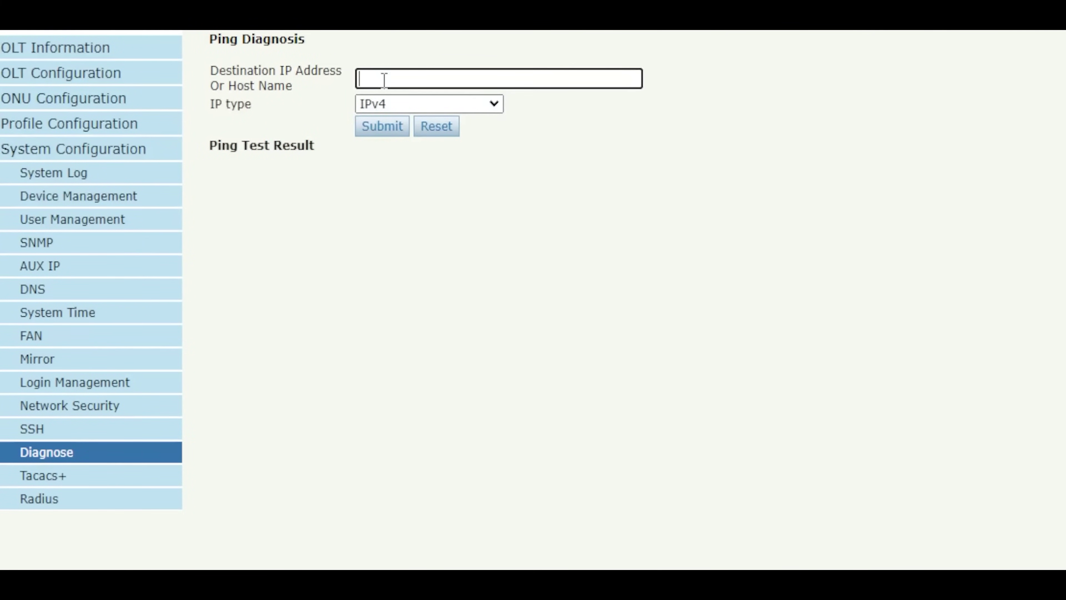
text(10.215.253.1)
click(388, 133)
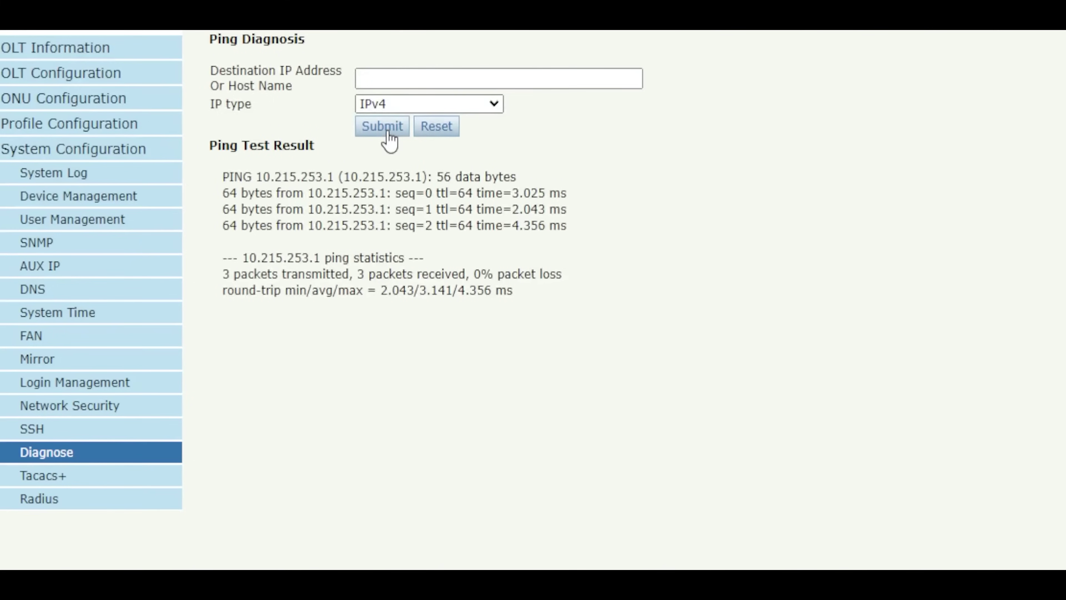
Step: Highlight the ping result lines showing 3 of 3 replies and 0% loss
drag(232, 198, 561, 227)
click(597, 226)
drag(230, 175, 525, 233)
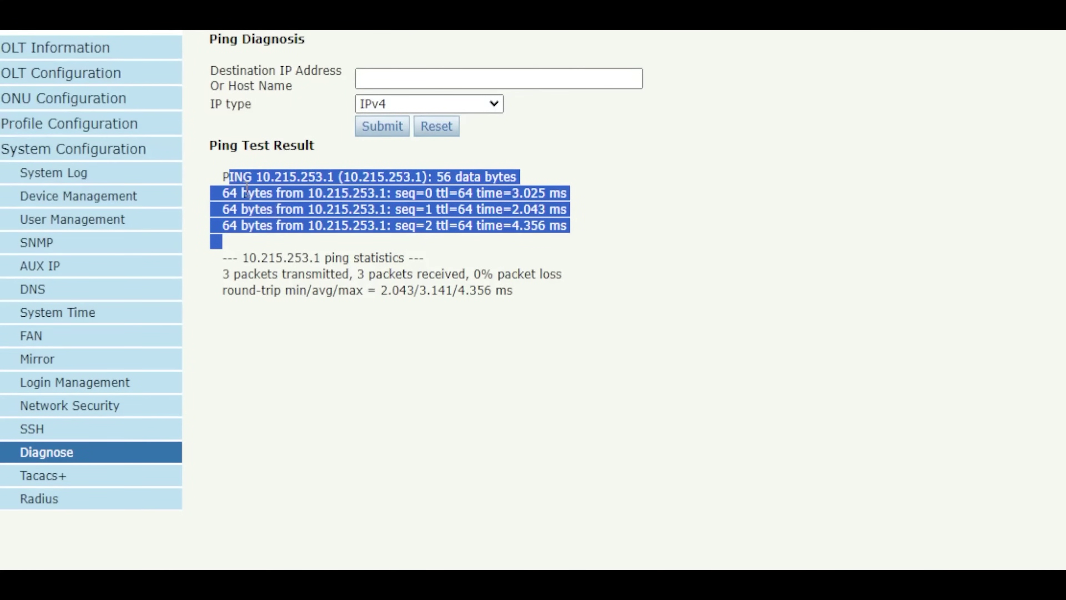
drag(223, 177, 296, 191)
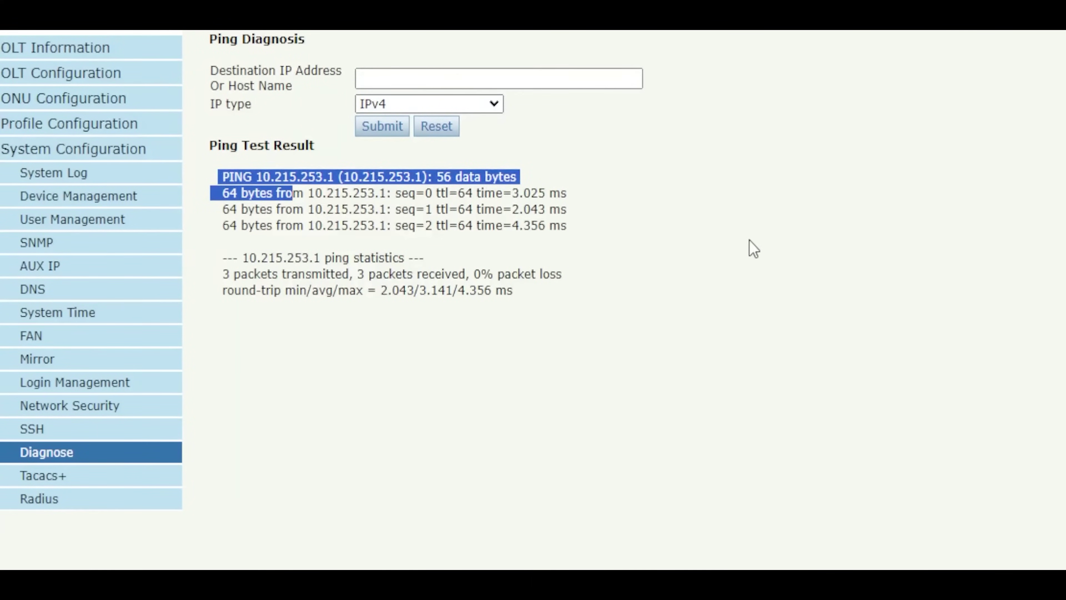
click(731, 246)
Step: Sign back in as admin using the pasted account password
text(ad)
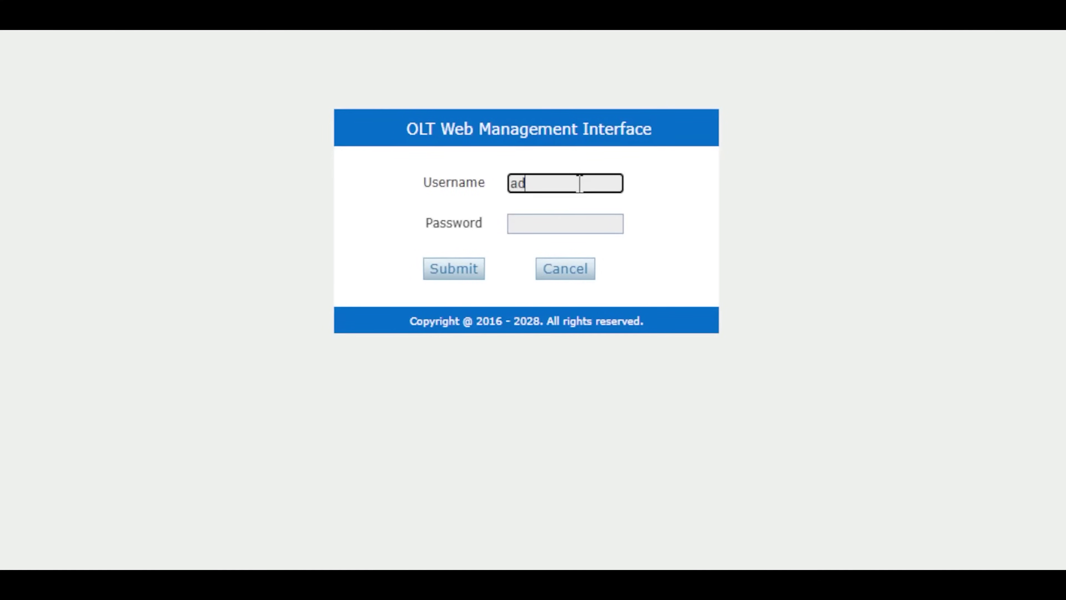
text(min)
key(Tab)
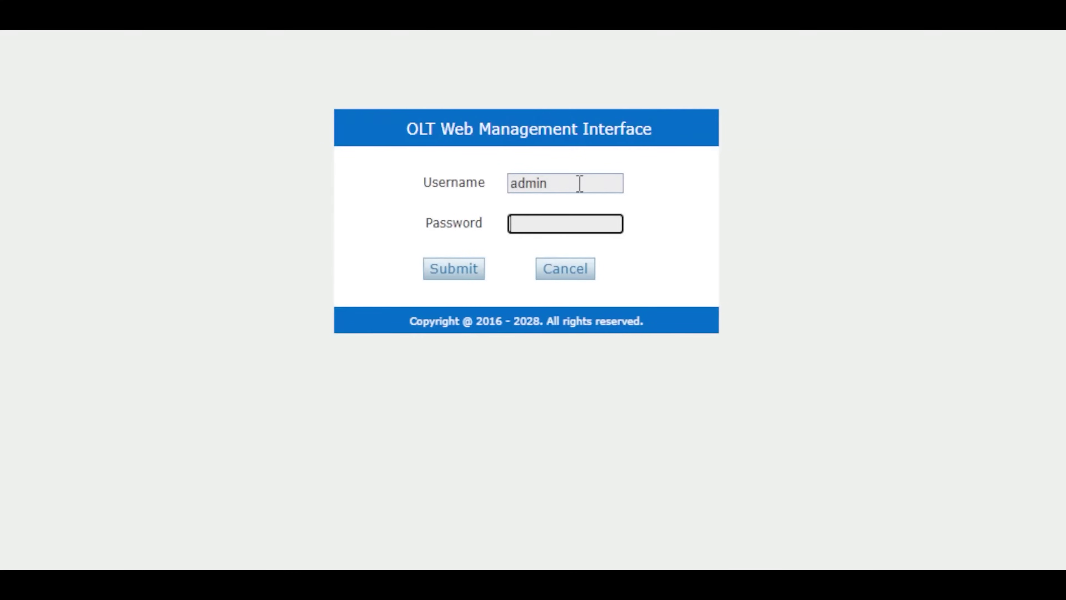
key(ctrl+v)
click(465, 284)
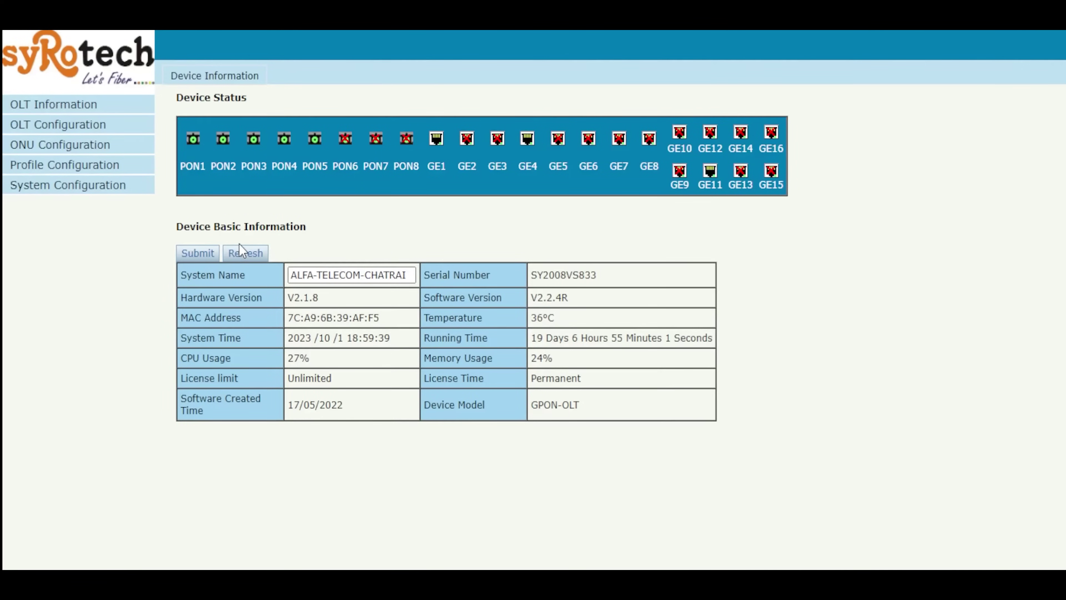
Step: Navigate the sidebar to Route > IP to list the VLAN 115 and 119 addresses
click(126, 185)
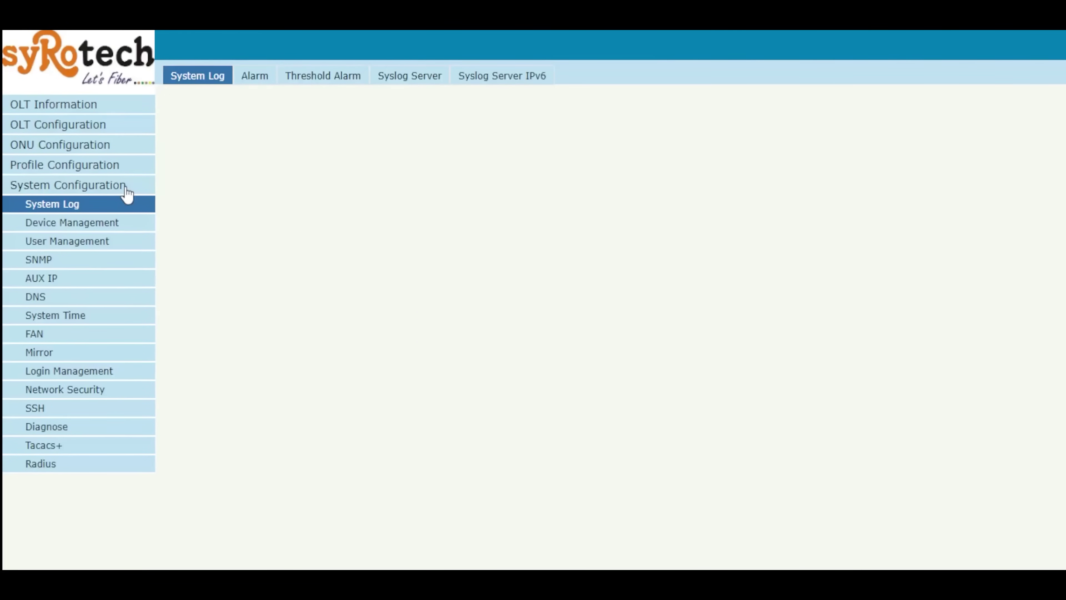
click(73, 371)
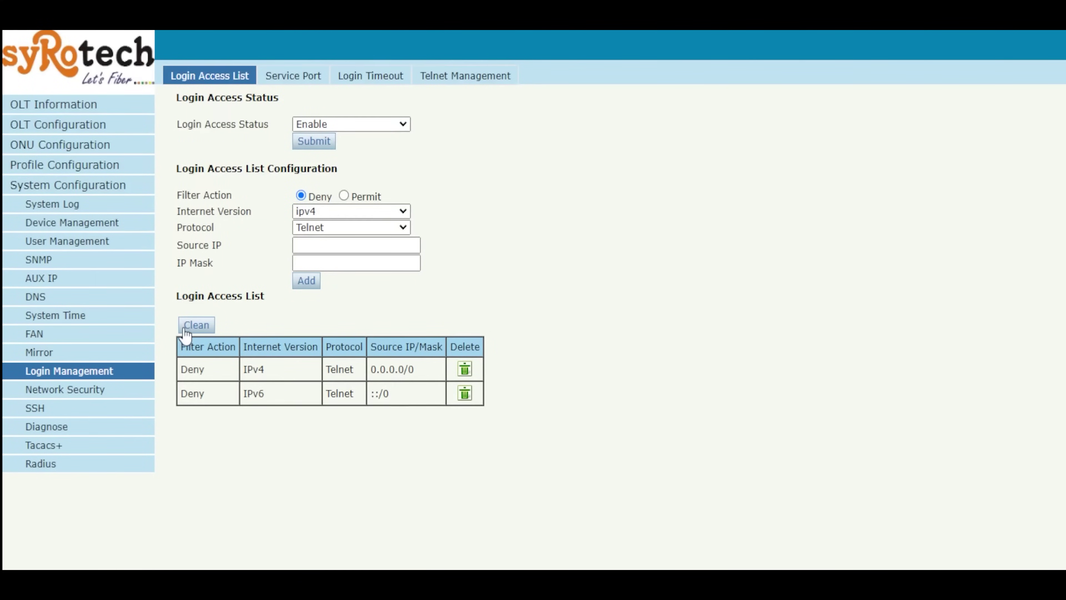
click(88, 126)
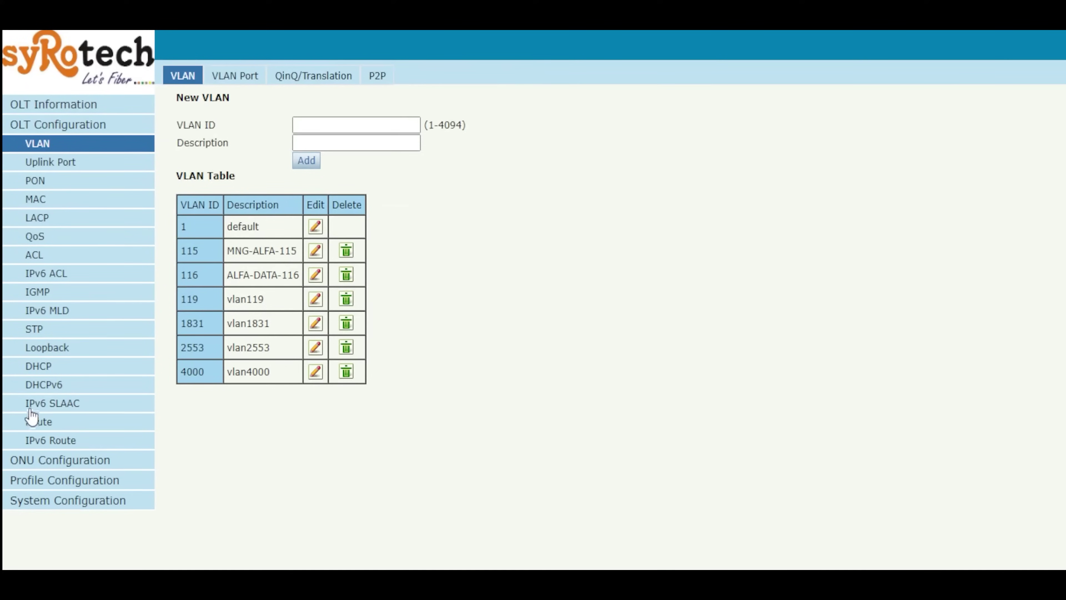
click(52, 429)
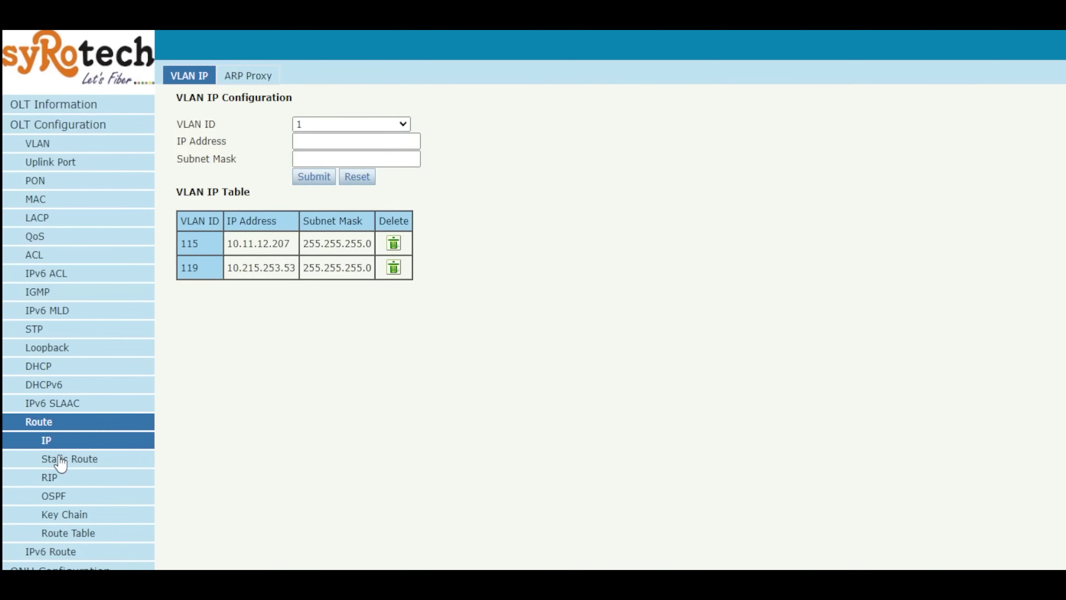
Step: Review the Static Route page's default routes via 10.11.12.1 and 10.215.253.1
click(68, 462)
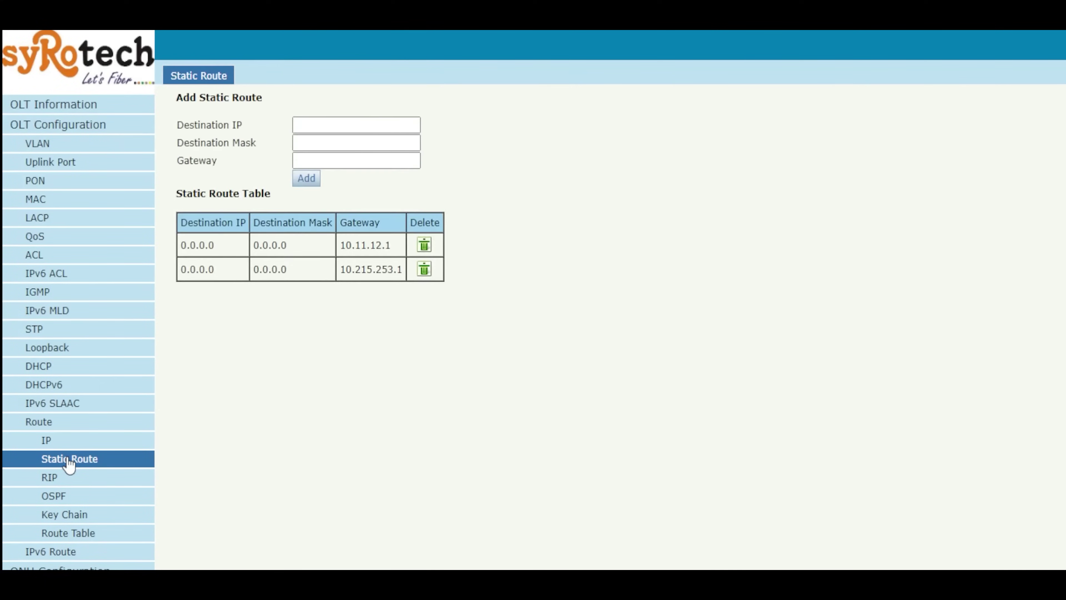
click(330, 122)
drag(402, 270, 340, 271)
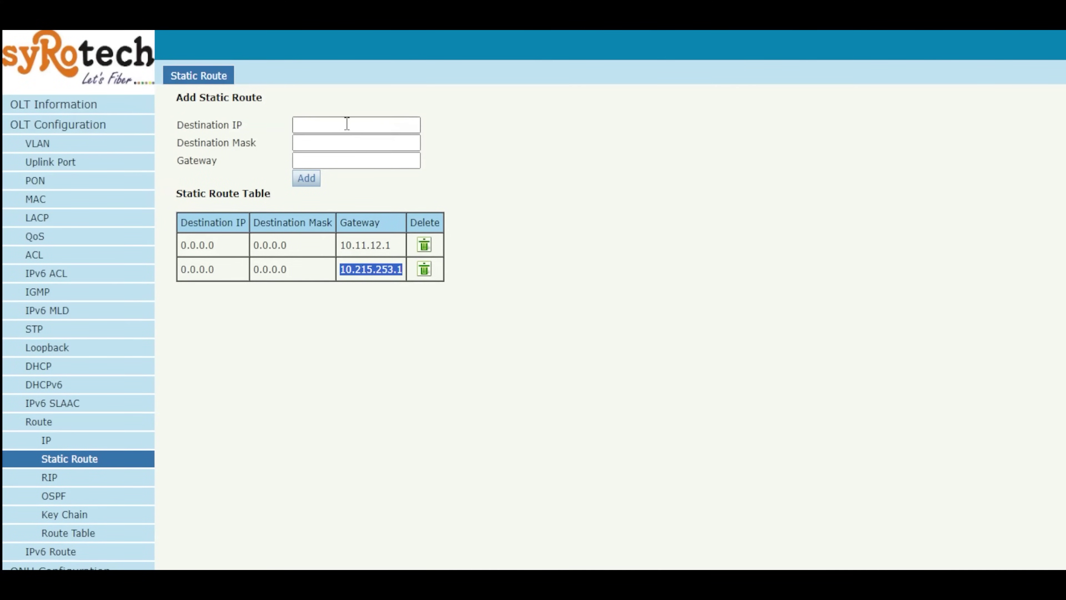
click(323, 125)
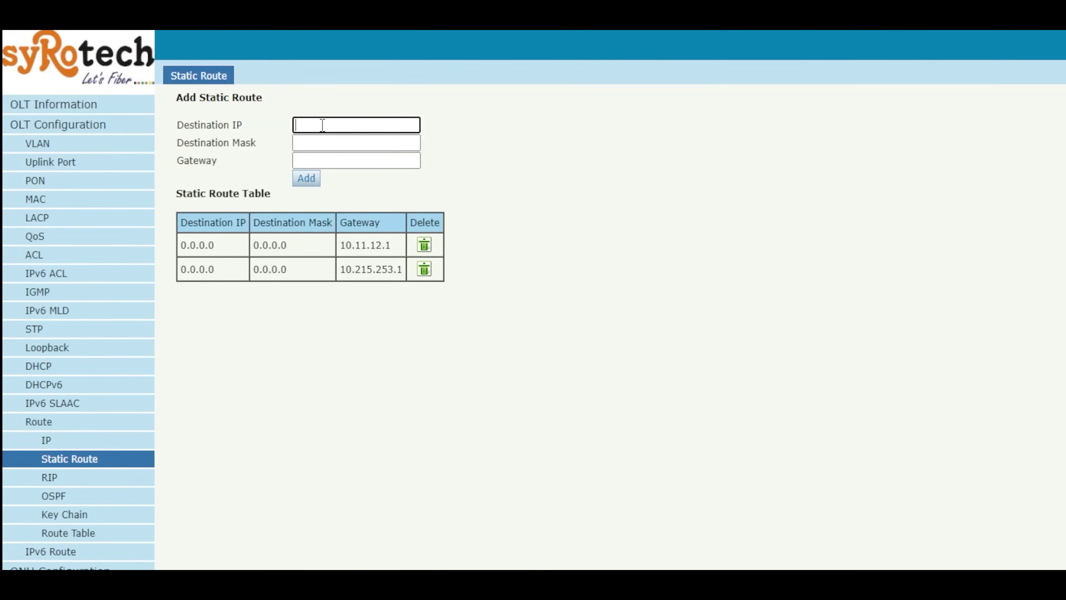
Step: Add a static route to 172.30.60.0, mask 255.255.255.0, via gateway 10.215.253.1
click(322, 123)
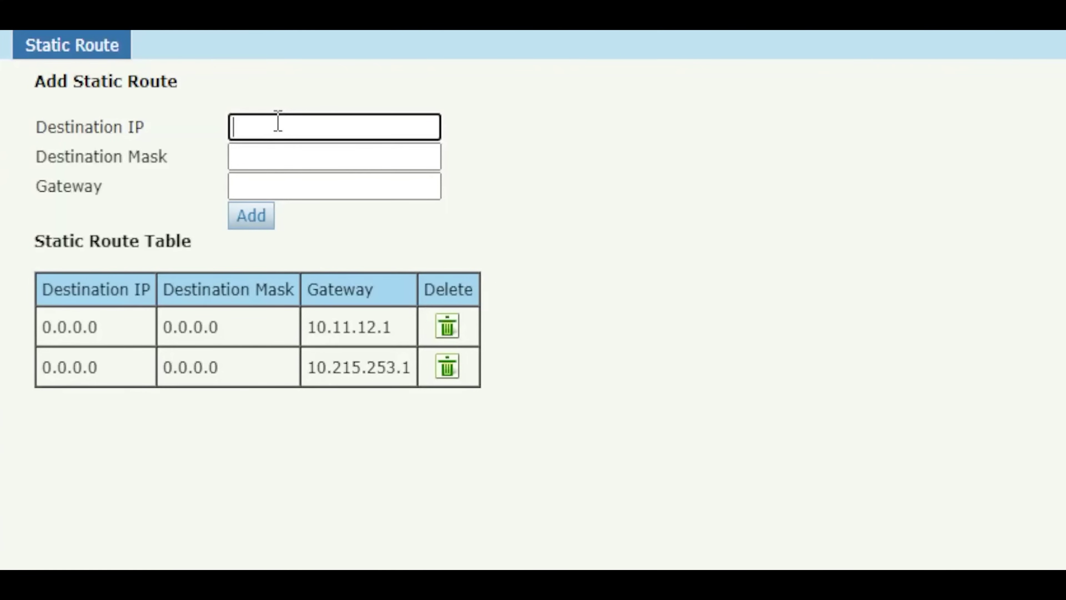
text(172.30.60.0)
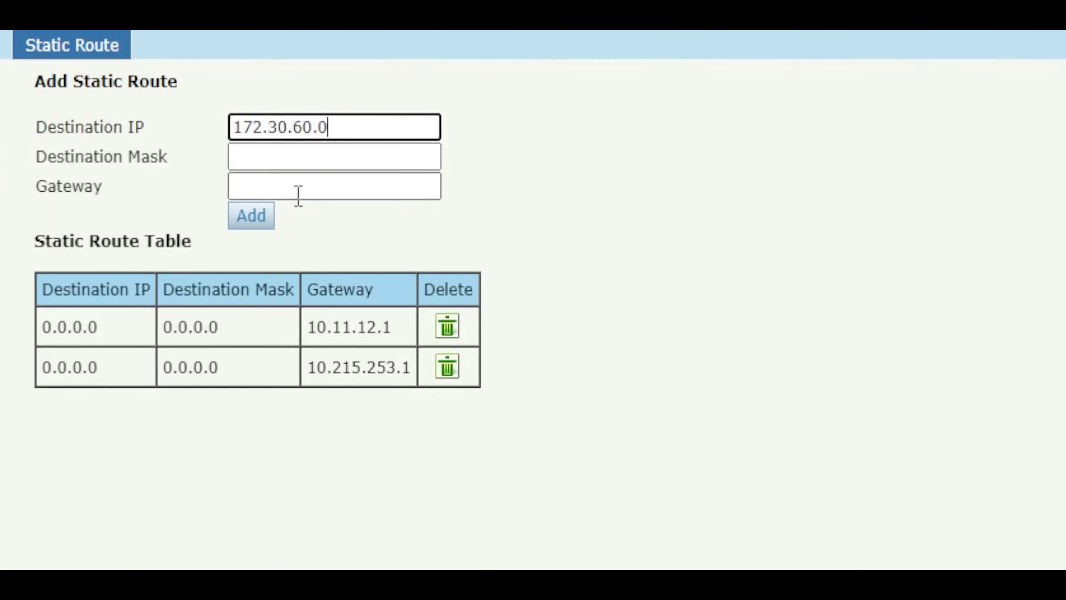
click(315, 168)
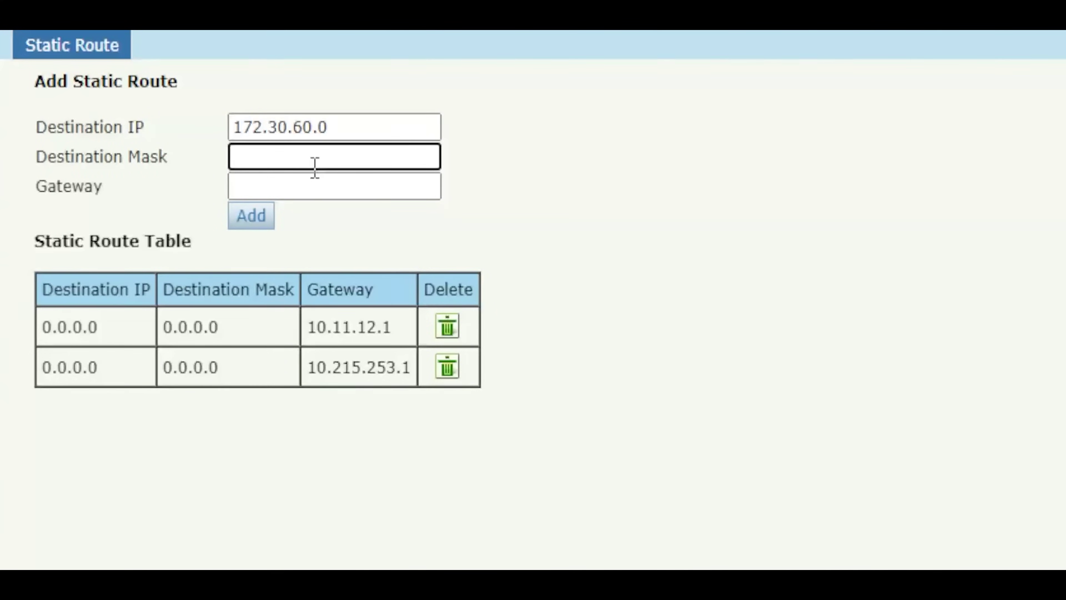
text(255.255.255.0)
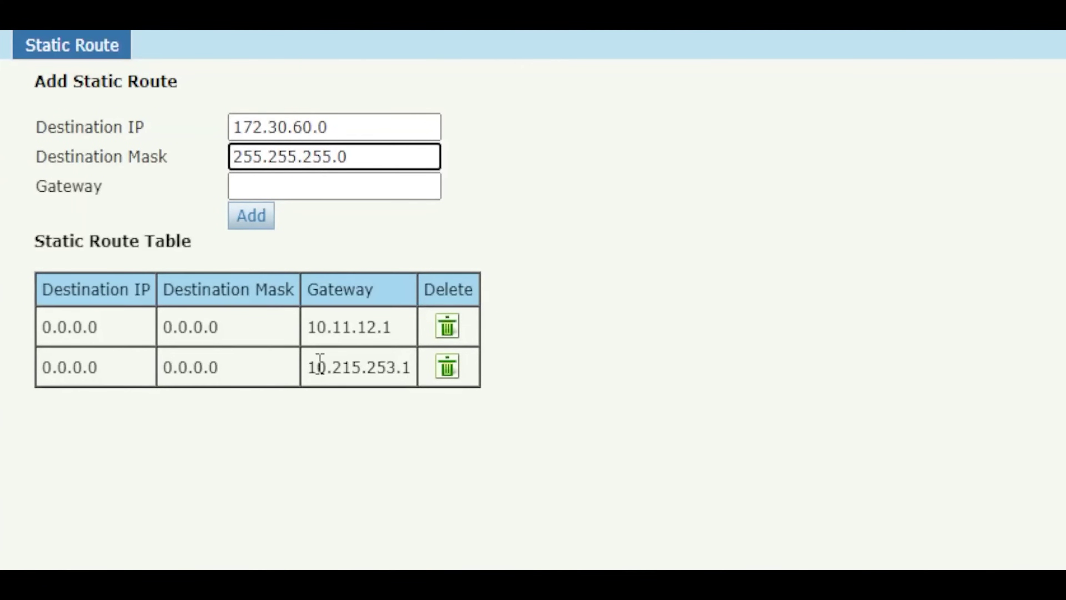
drag(308, 365, 411, 381)
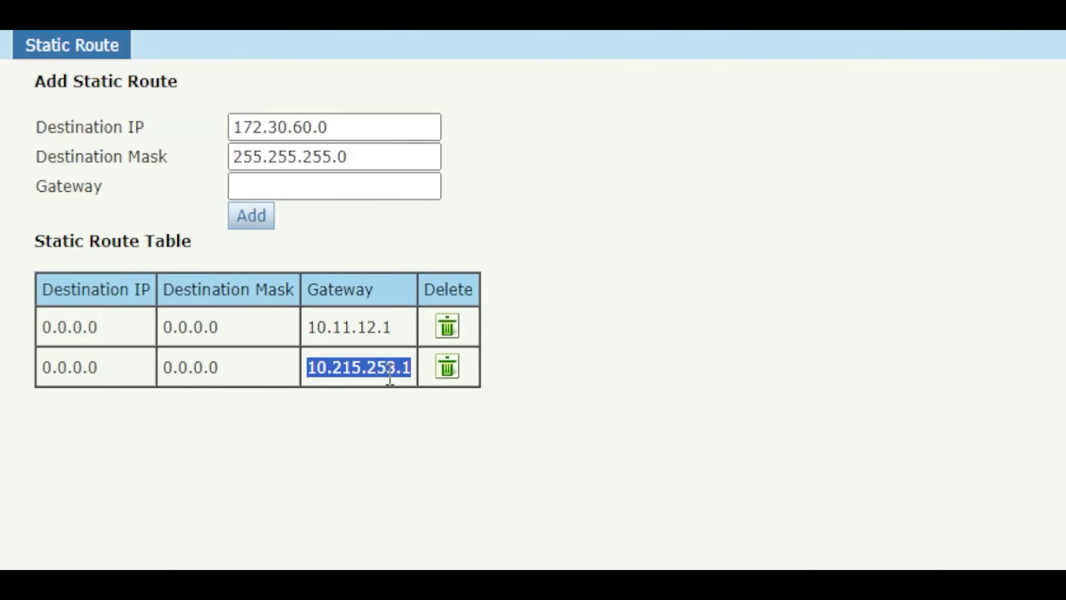
click(311, 183)
text(1)
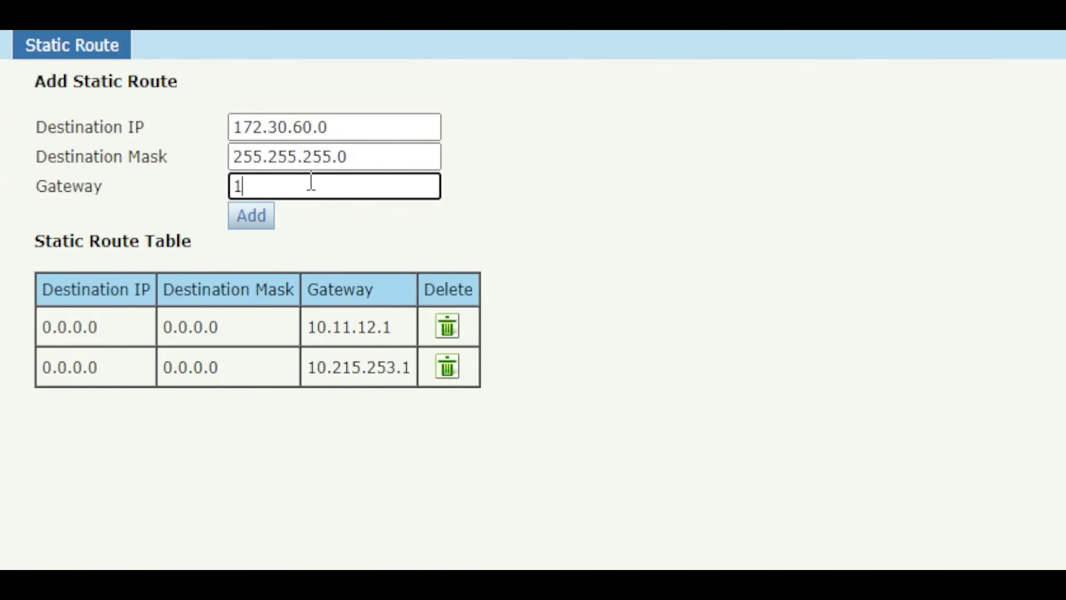
text(0.215.253.1)
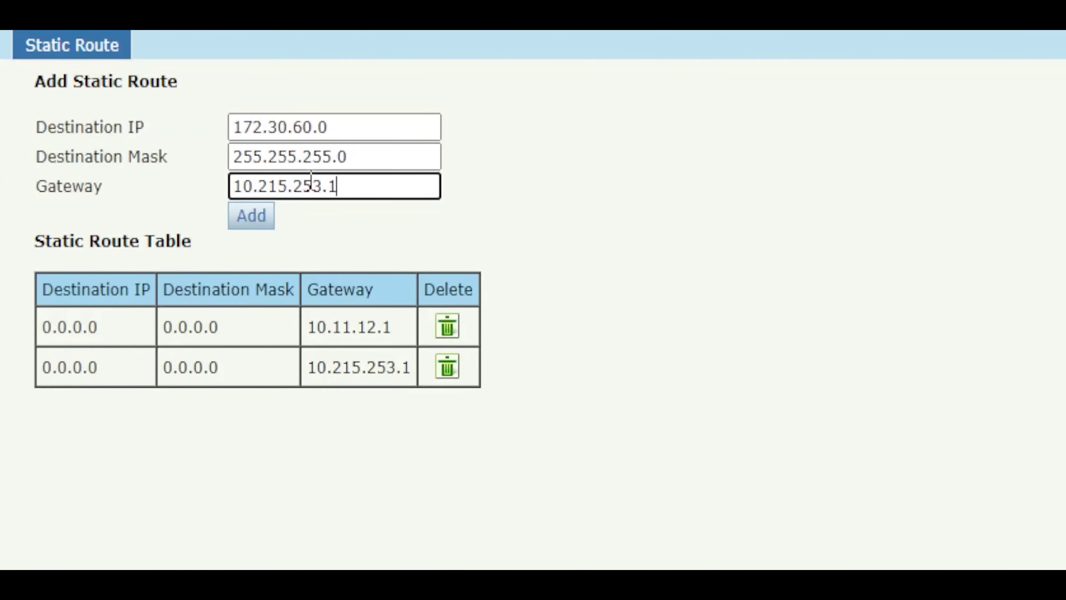
click(257, 225)
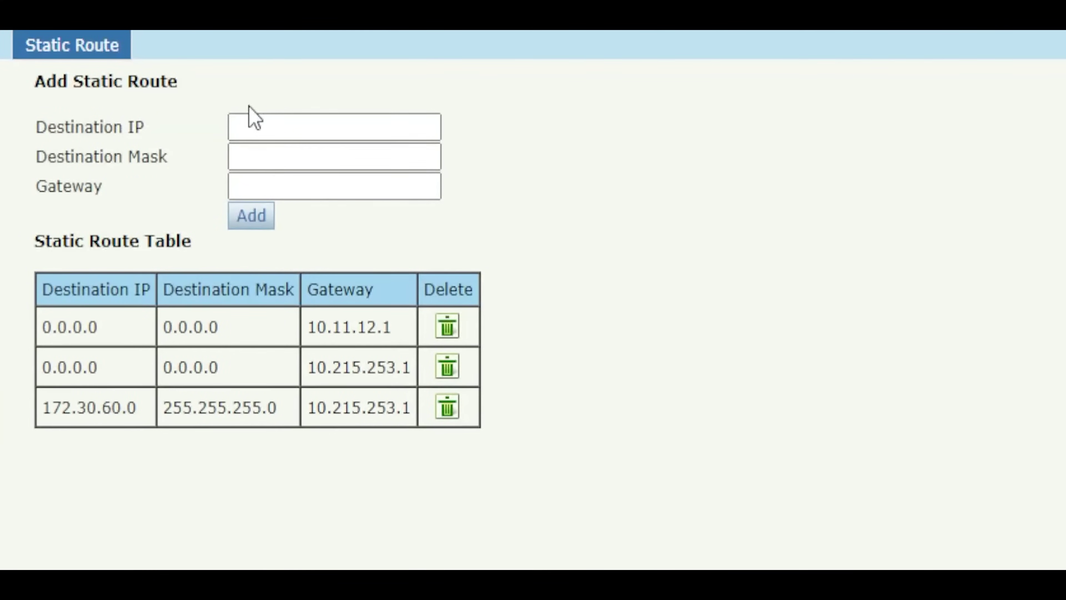
Step: Add route 172.30.22.0 with mask 255.255.255.128 via 10.215.253.1, fixing a mistyped mask
click(269, 130)
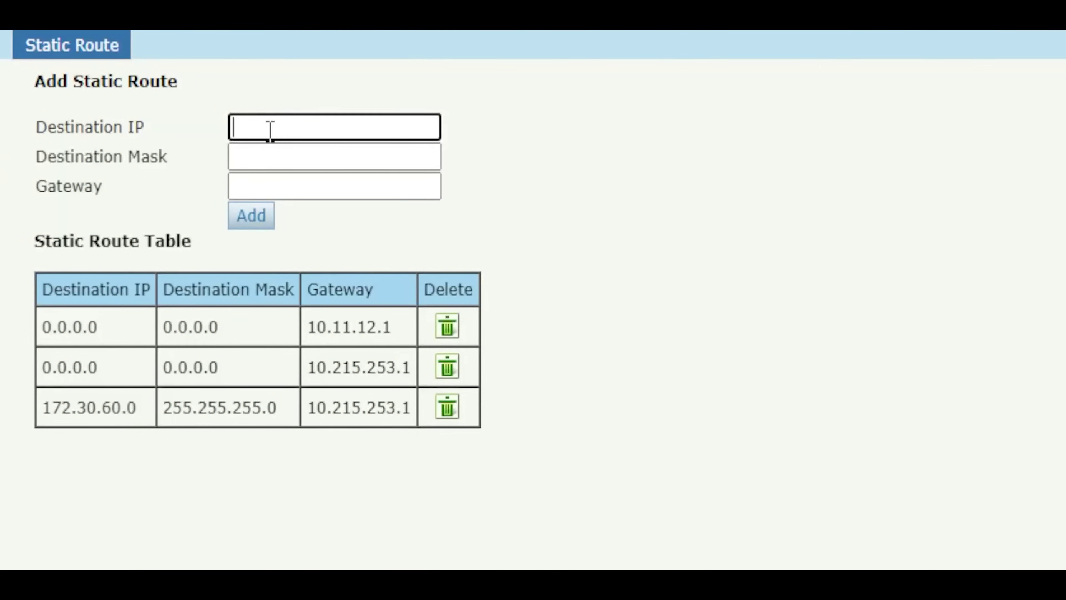
text(172.30.22.0)
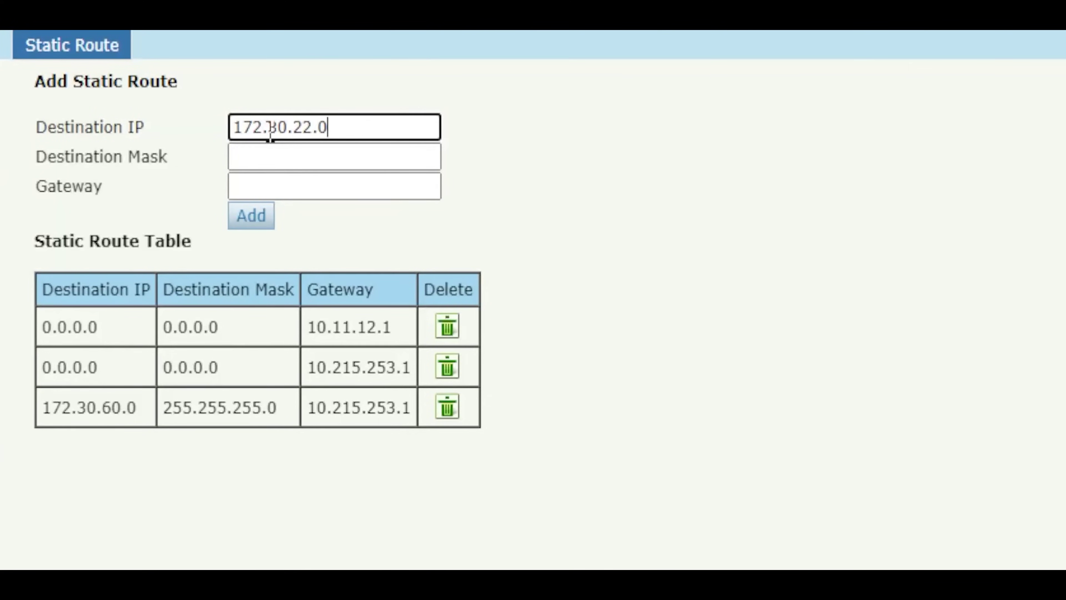
click(290, 162)
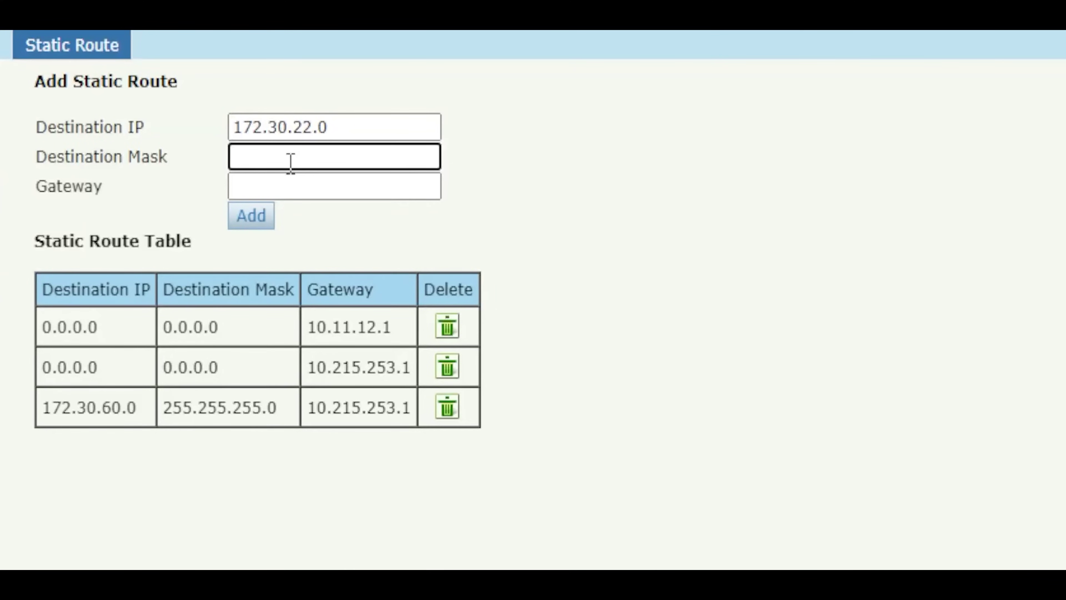
text(255.255.255.)
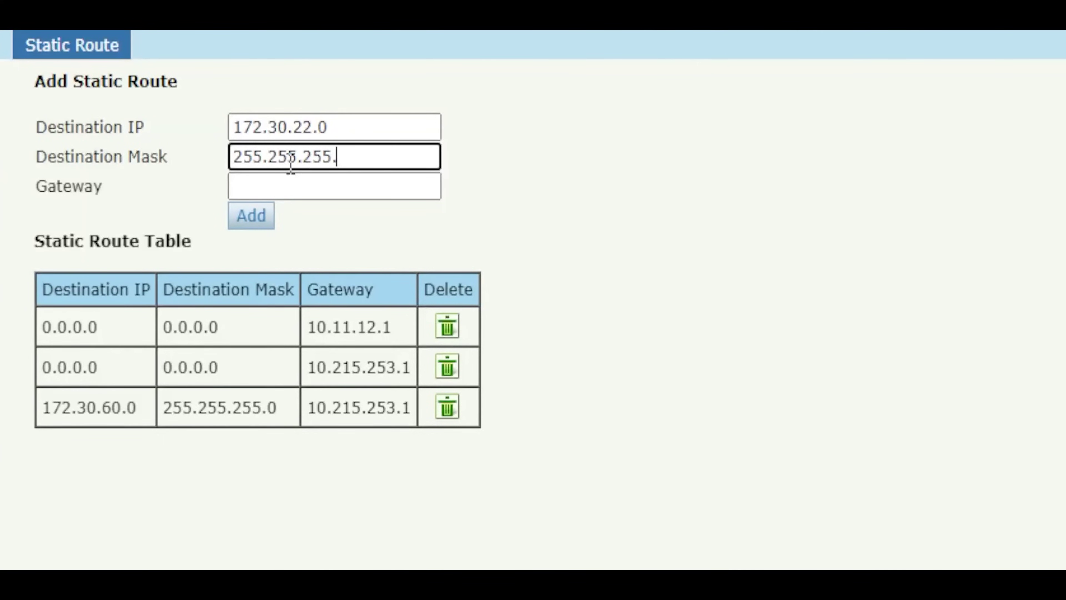
text(128)
click(326, 194)
text(1)
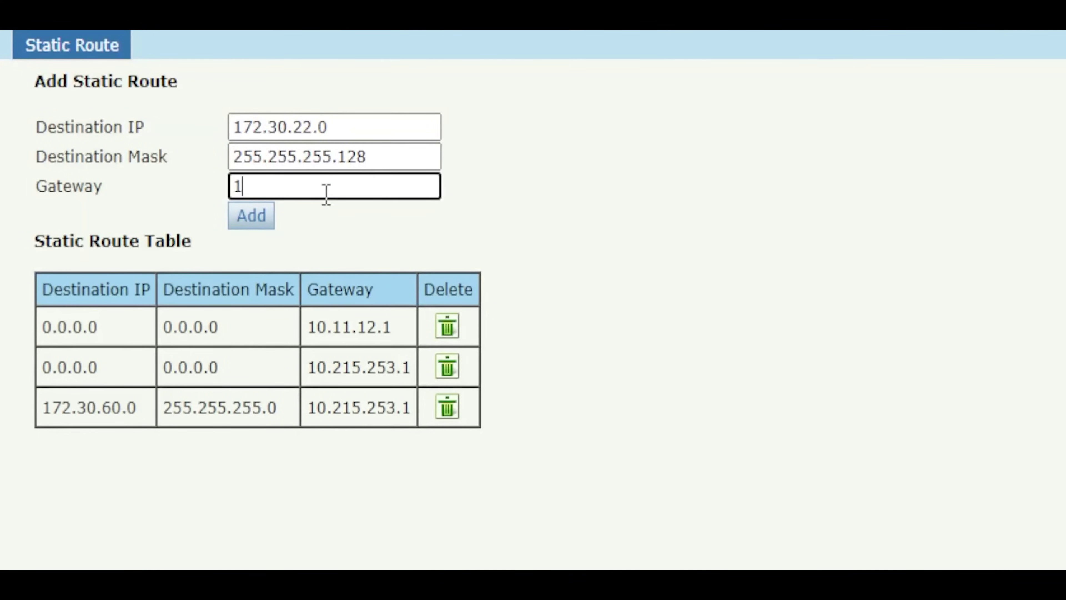
text(0.215.253.1)
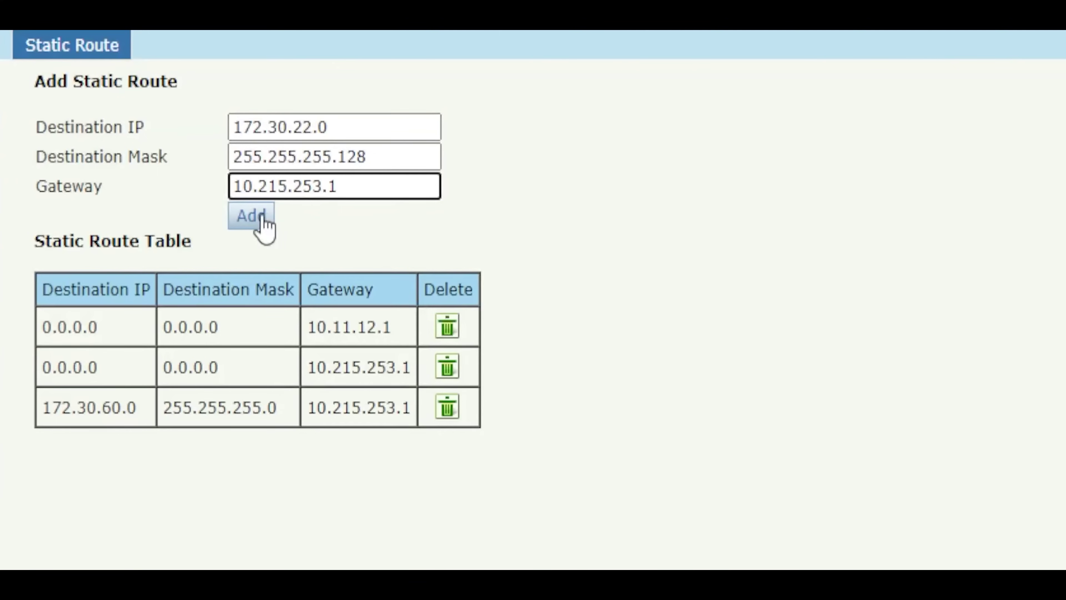
click(252, 216)
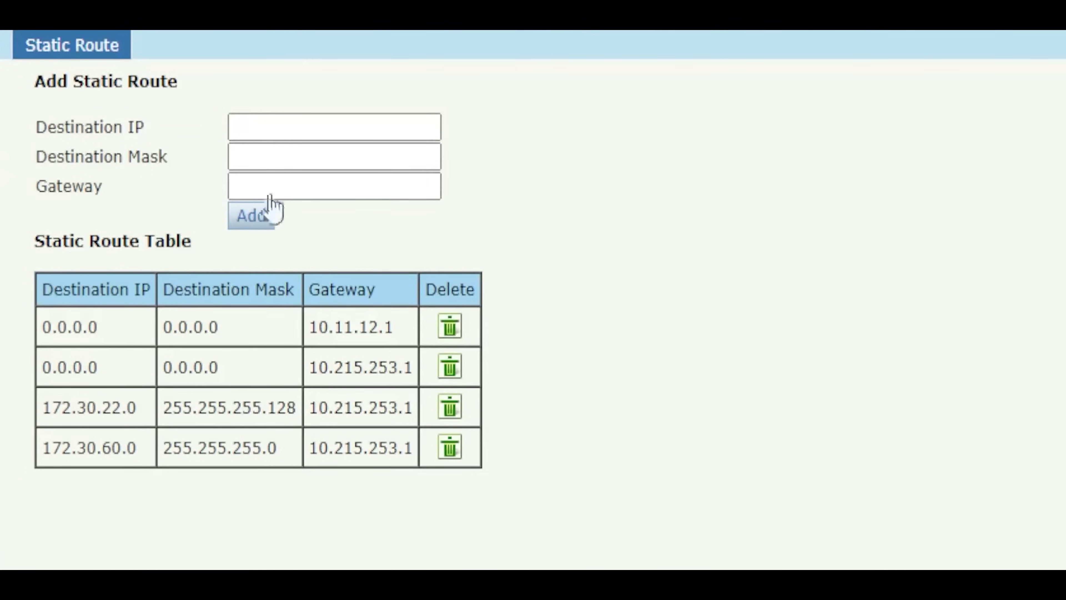
Step: Add a static route to 10.35.9.0, mask 255.255.255.0, via gateway 10.215.253.1
click(265, 121)
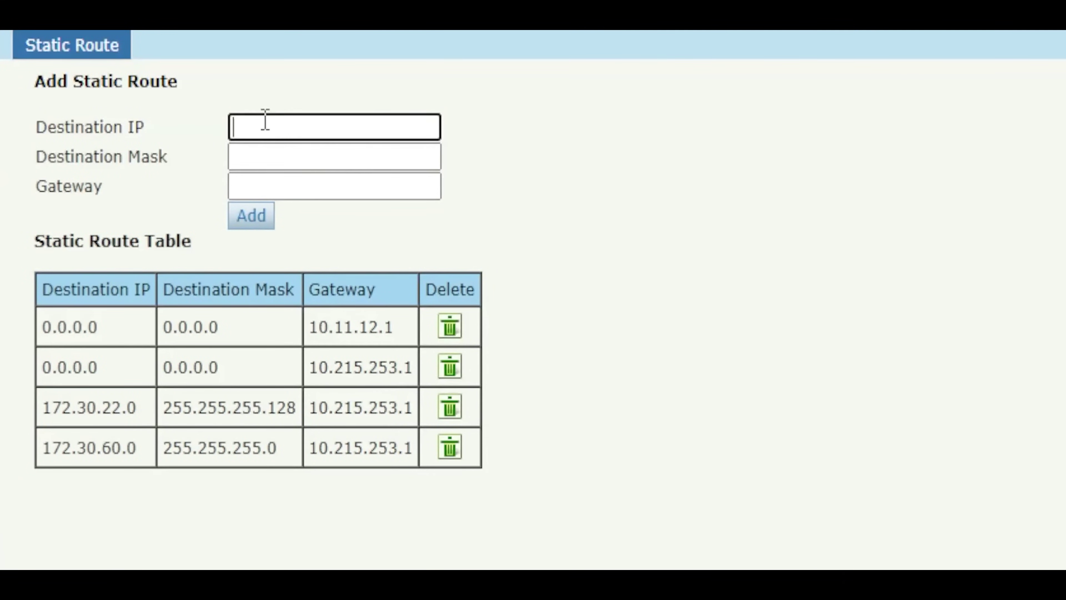
text(10.35.9.0)
click(258, 159)
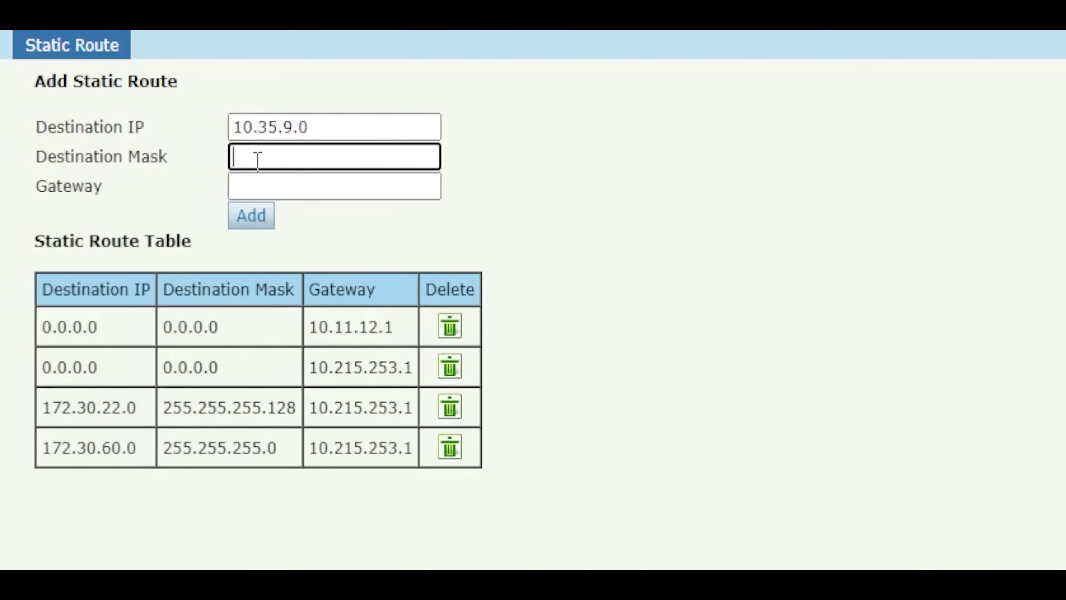
text(255.255.255.0)
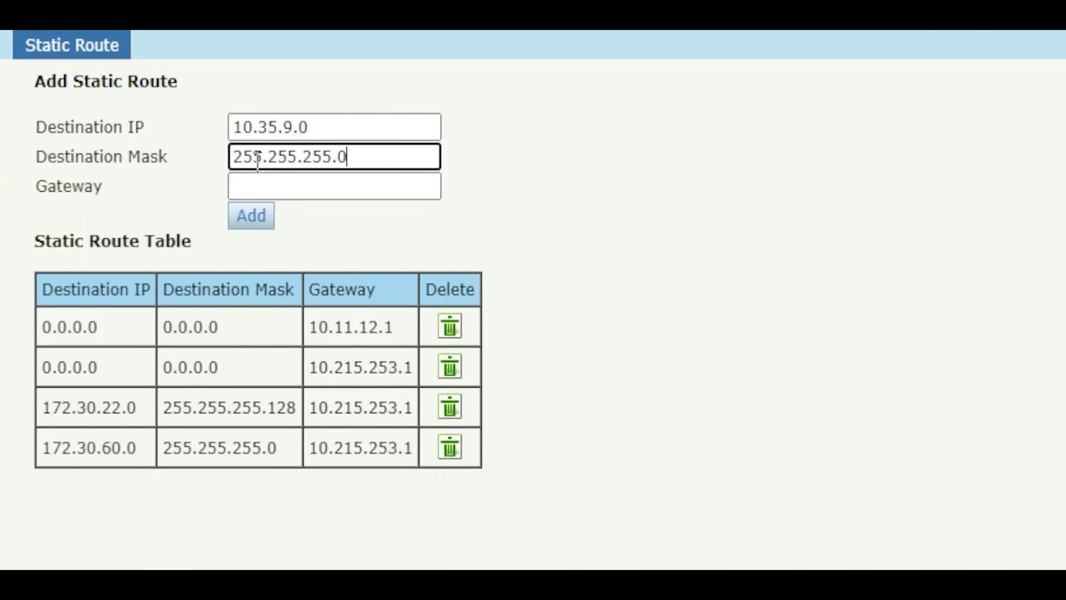
click(277, 186)
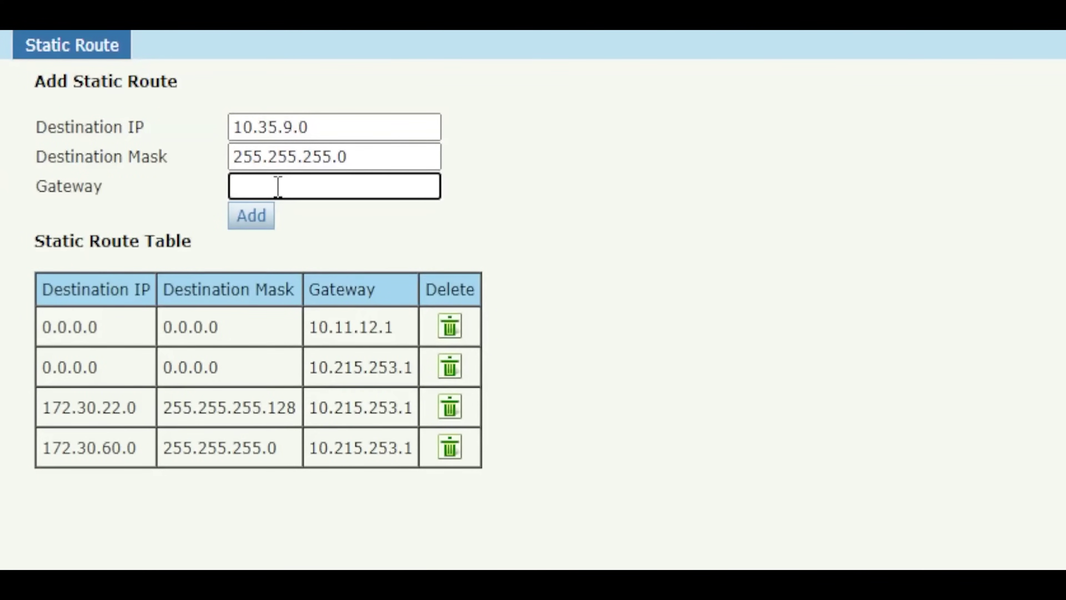
text(10.215.253.1)
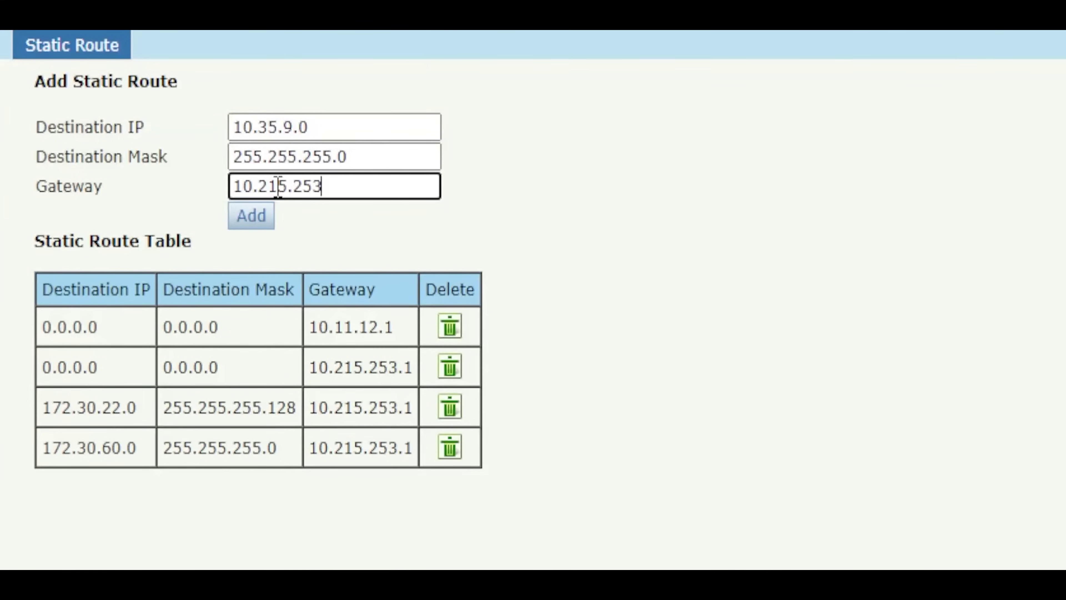
click(256, 225)
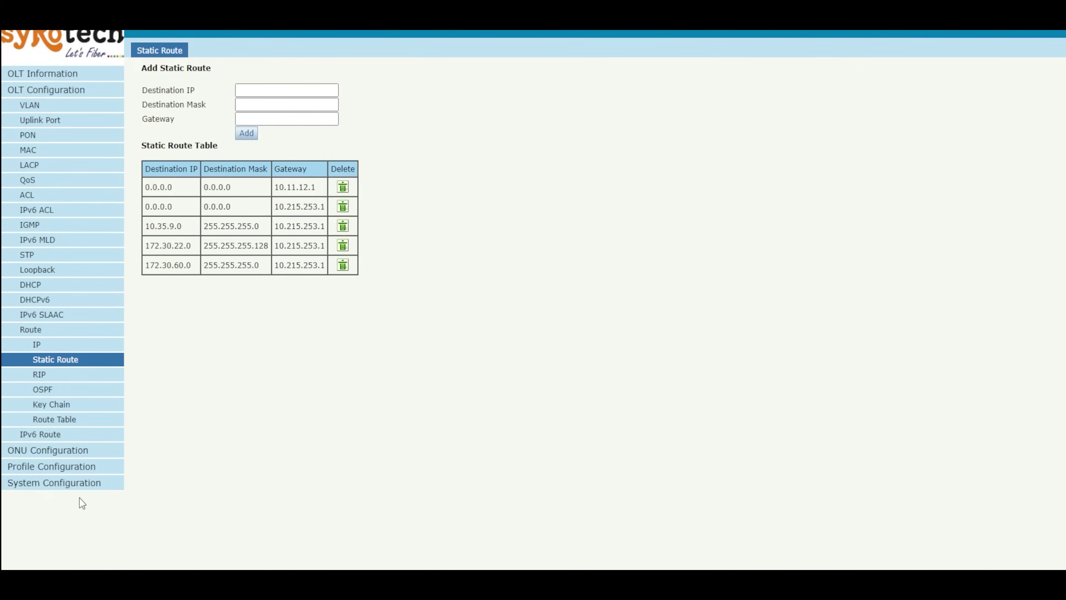
Step: Go to System Configuration > Login Management and clean out the existing access rules
click(85, 487)
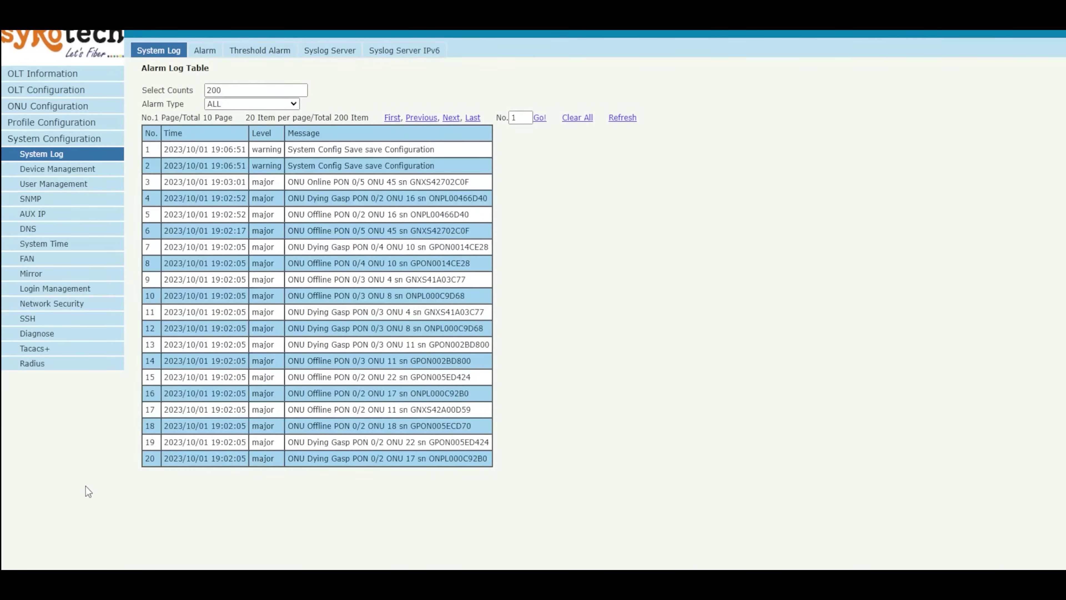
click(70, 293)
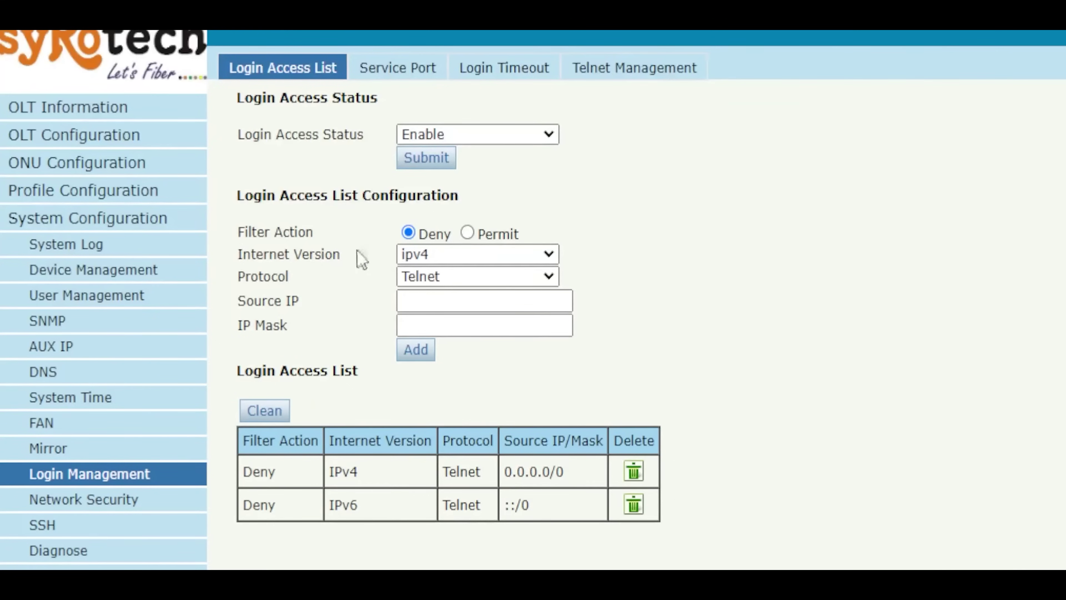
click(278, 411)
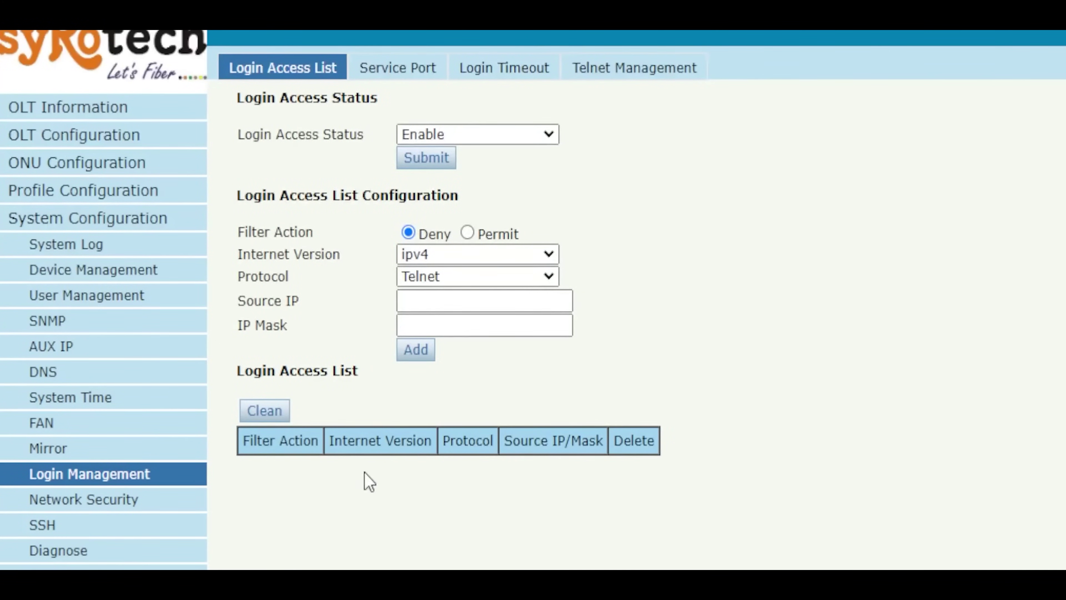
Step: Add a Permit SNMP rule for source 172.30.60.0 with mask 255.255.255.0
click(467, 232)
click(460, 280)
click(455, 336)
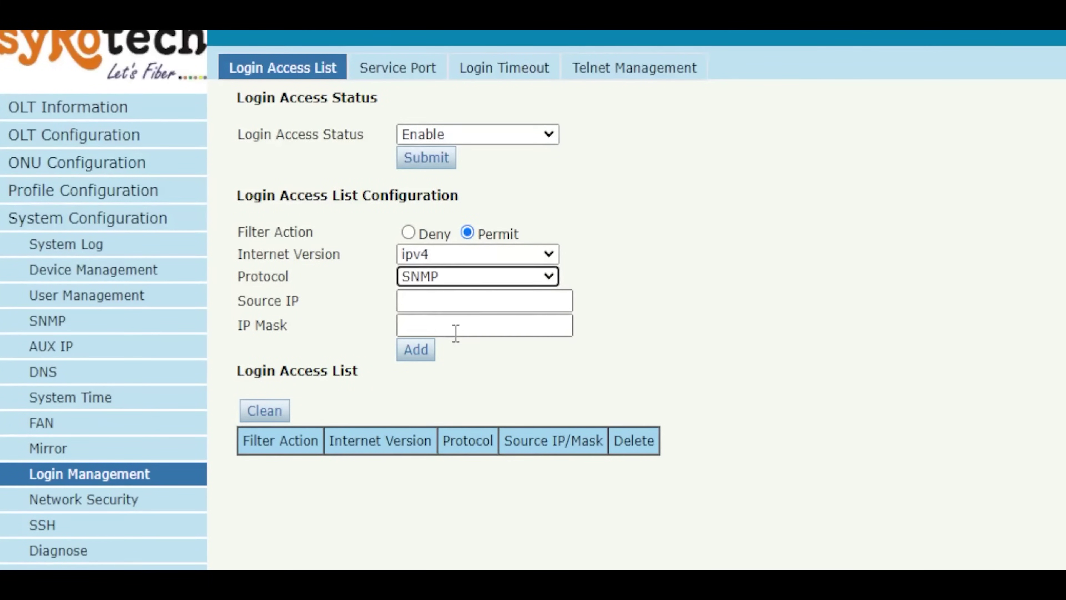
click(451, 301)
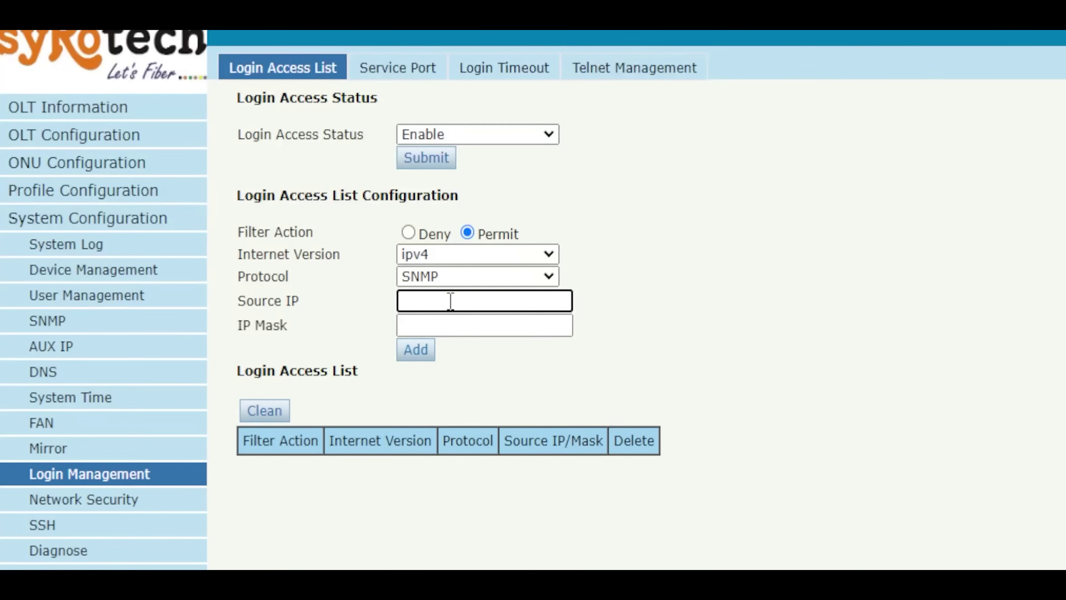
text(172.30.60.0)
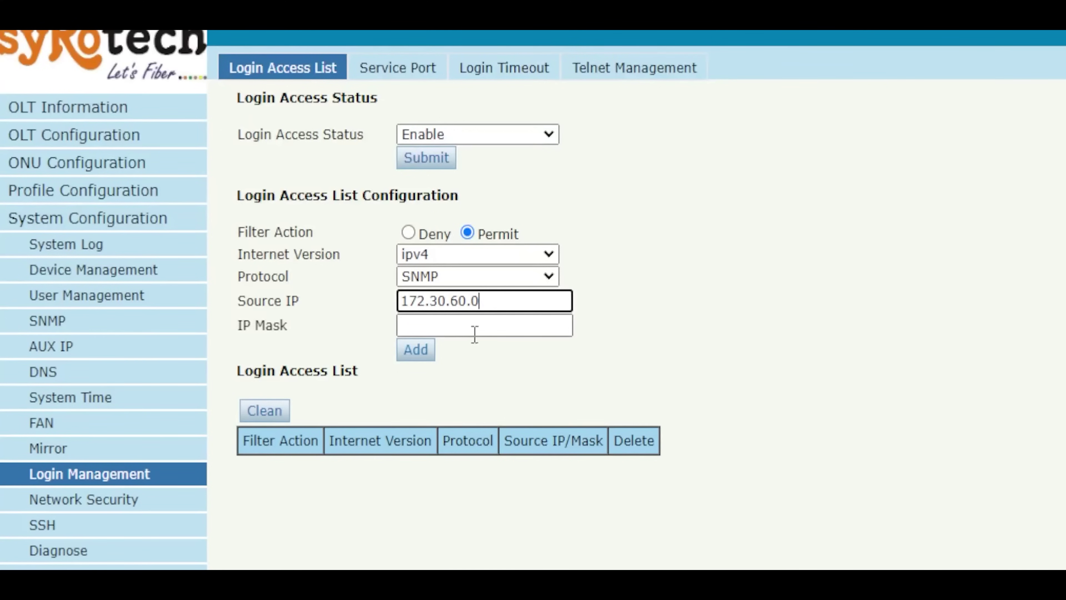
click(494, 328)
text(2)
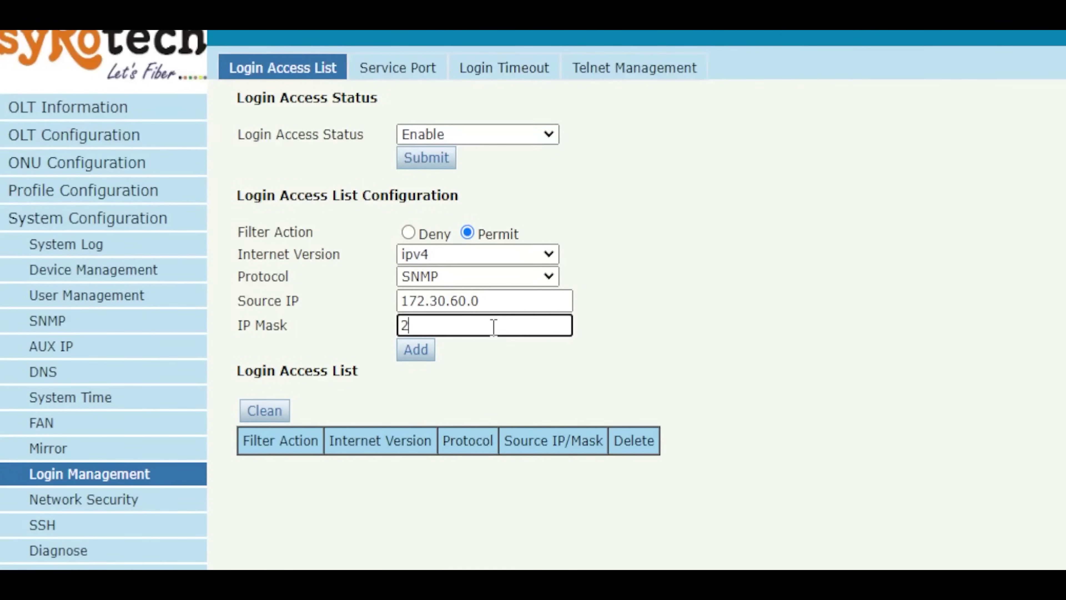
text(55.255.255.0)
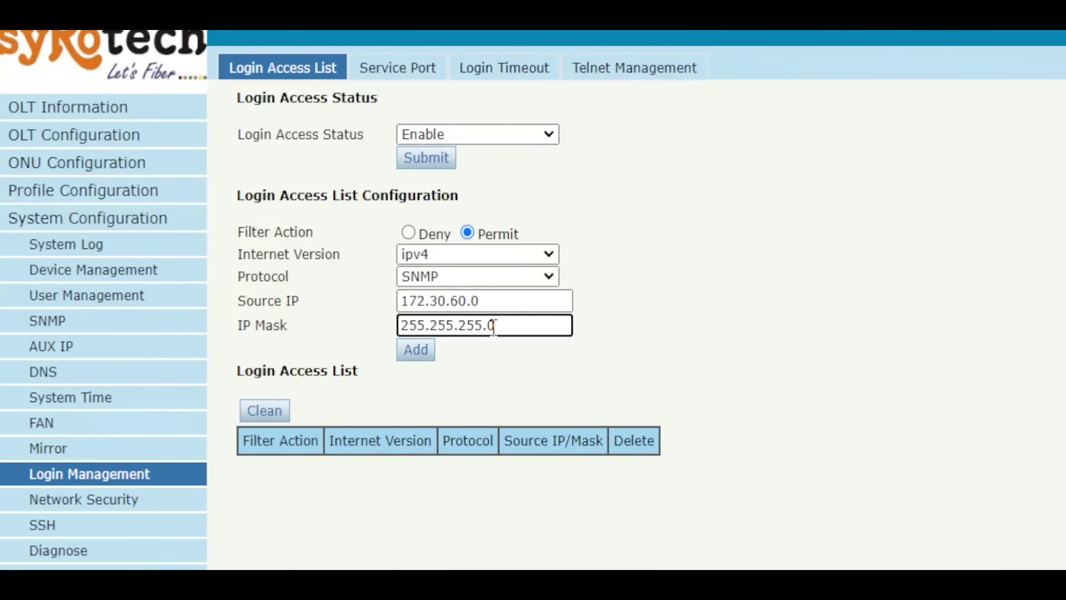
click(422, 356)
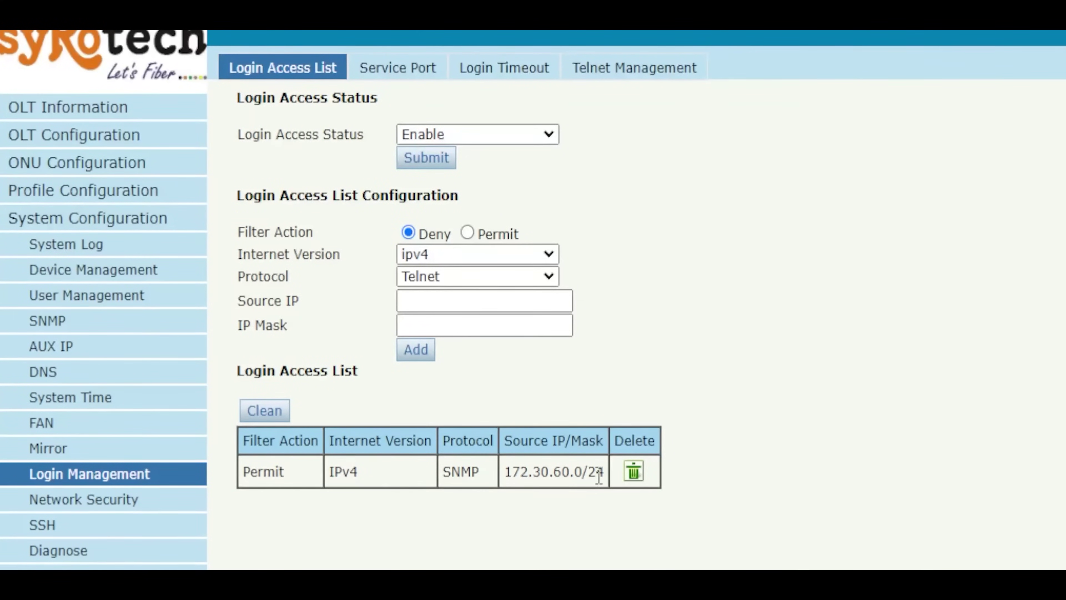
Step: Add a Permit SNMP rule for source 172.30.22.0 with mask 255.255.255.128
click(468, 233)
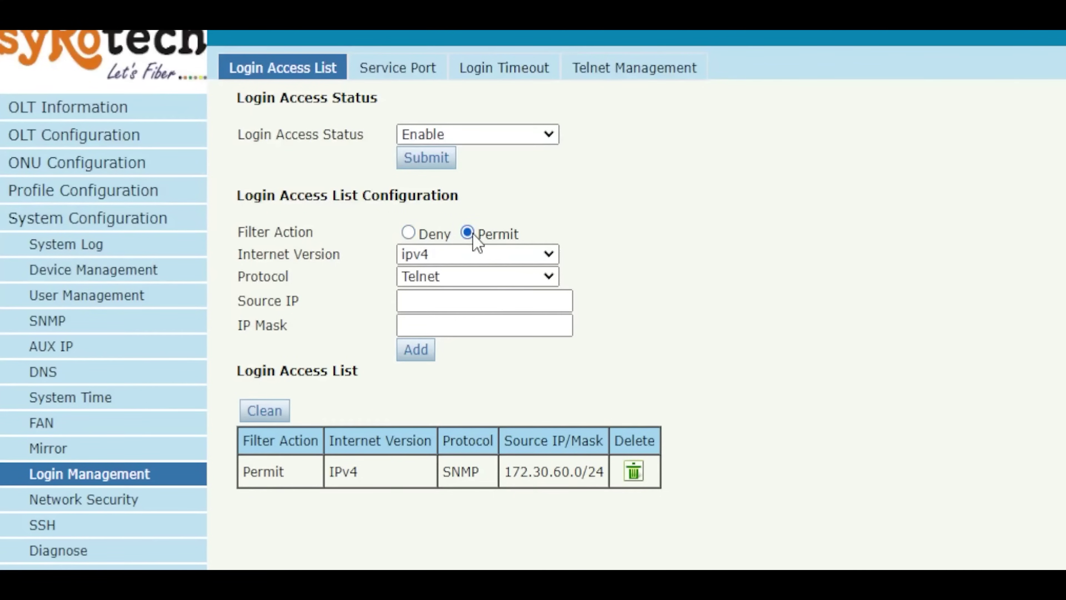
click(470, 280)
click(445, 336)
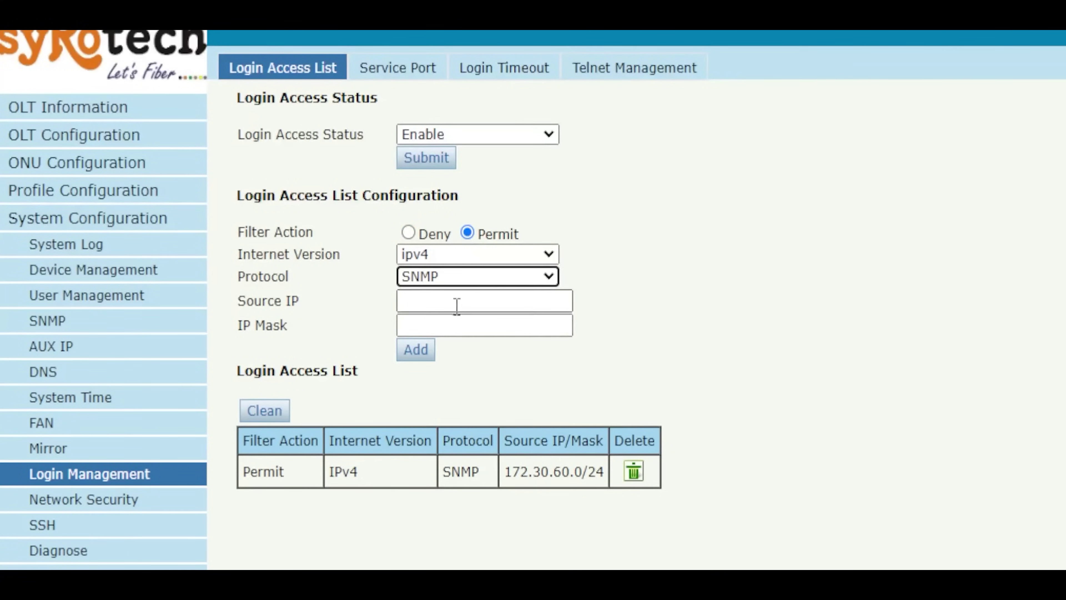
click(463, 298)
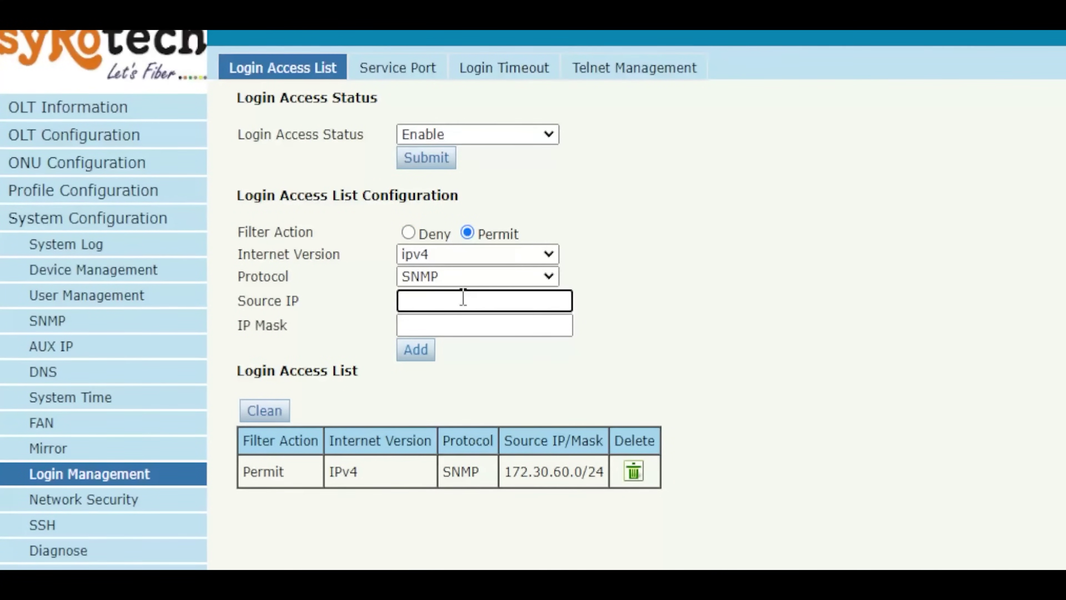
text(172.30.22.0)
key(Tab)
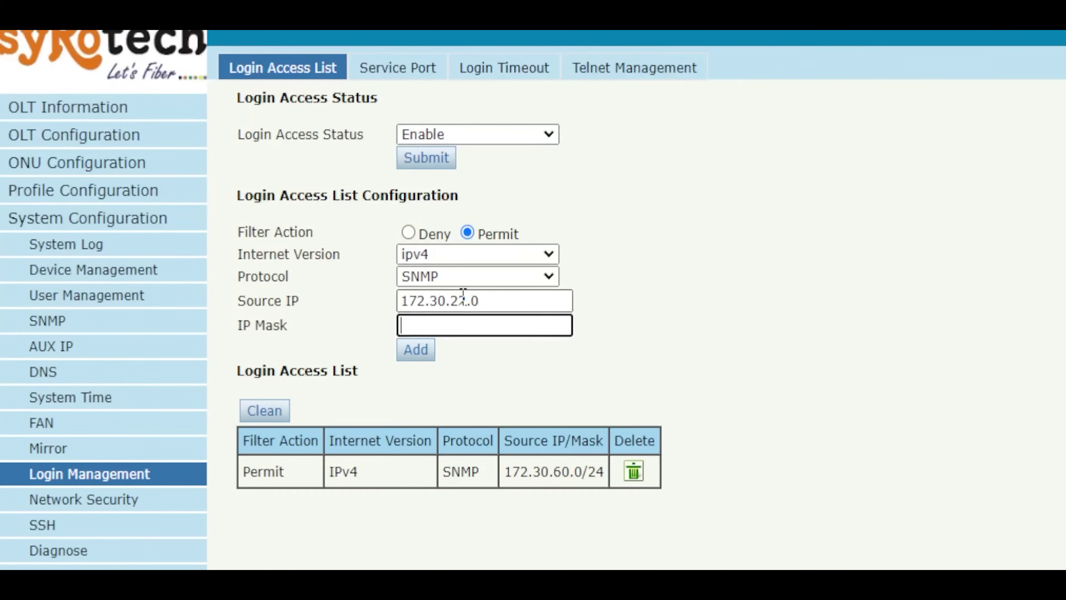
text(255.255.255.)
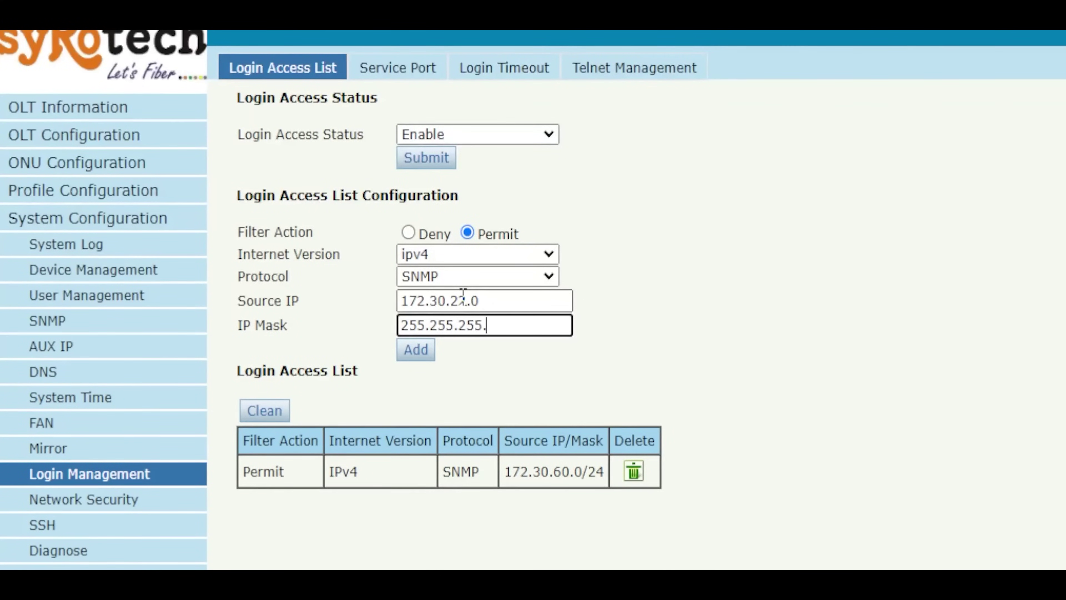
text(128)
click(415, 351)
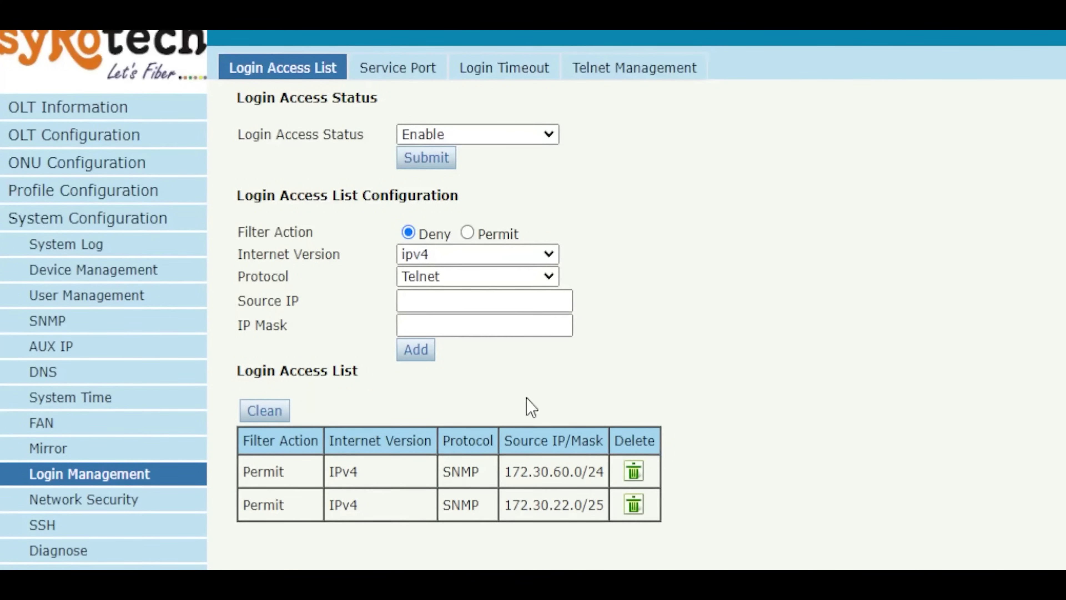
Step: Review the /24 and /25 prefixes of the two SNMP permit rules
double_click(597, 473)
double_click(599, 505)
click(599, 505)
Step: Add a Permit Telnet rule for source 10.35.9.0 with mask 255.255.255.0
click(467, 232)
click(439, 302)
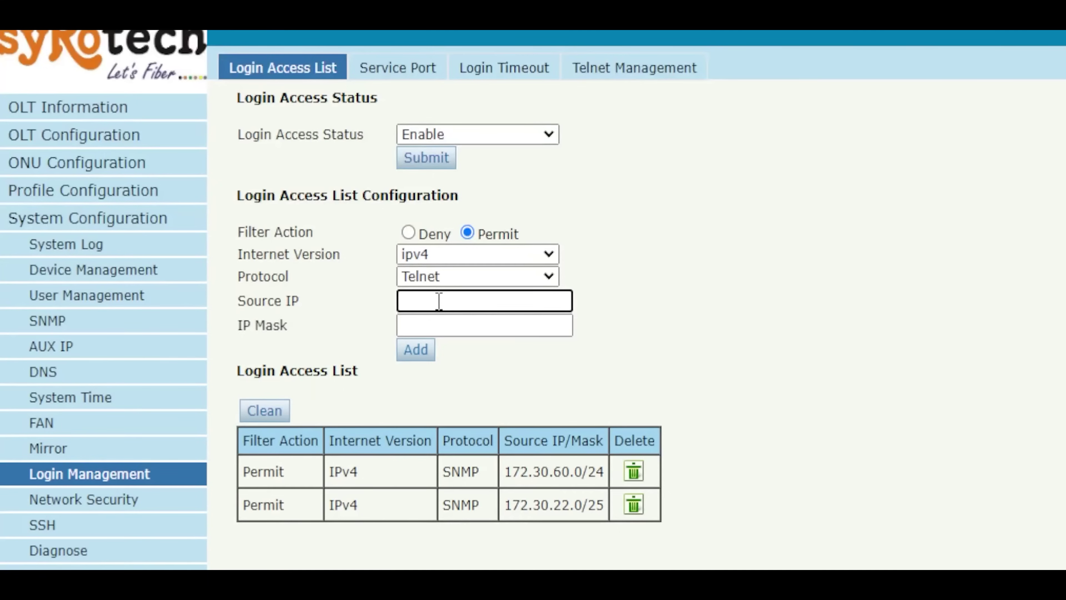
text(10.35.9.0)
click(412, 325)
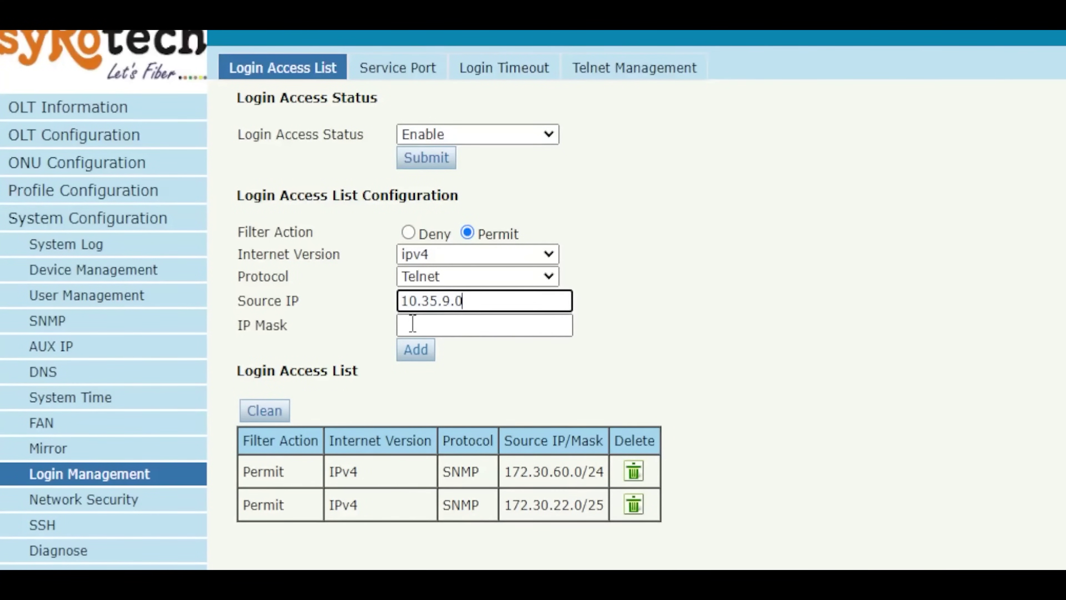
text(255.255.)
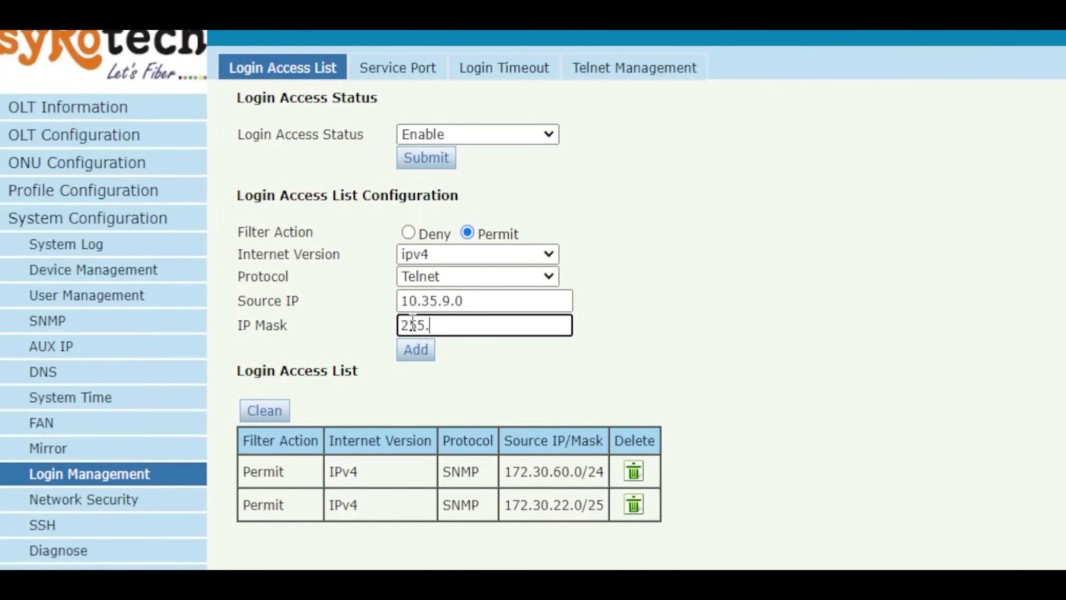
text(255.0)
click(418, 352)
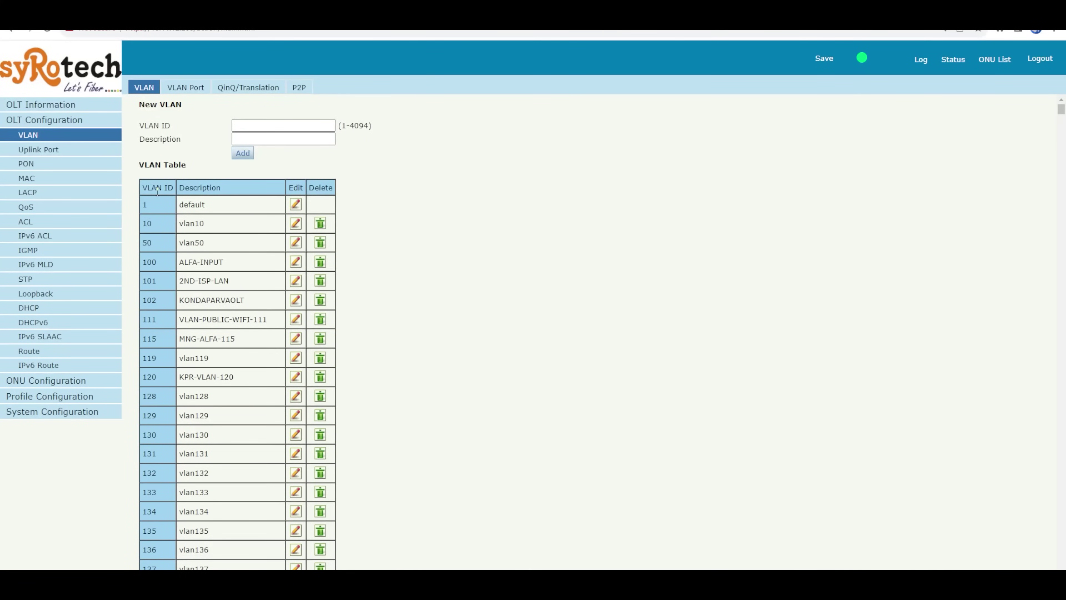
Step: On the OLT VLAN list page, enter VLAN ID 1732 with description vlan1732 and add it
click(70, 121)
click(68, 120)
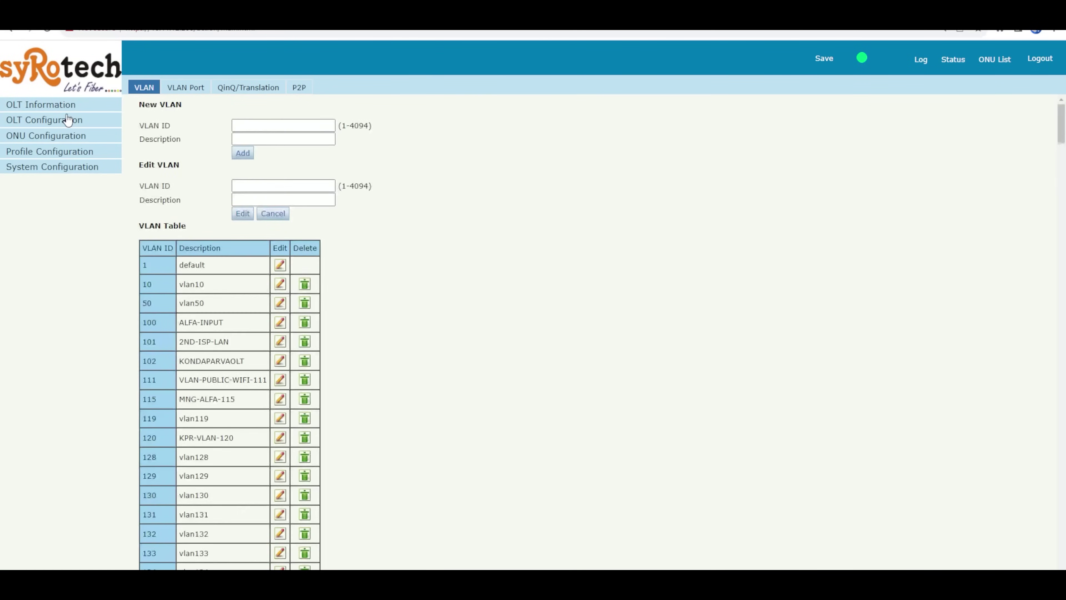
click(68, 120)
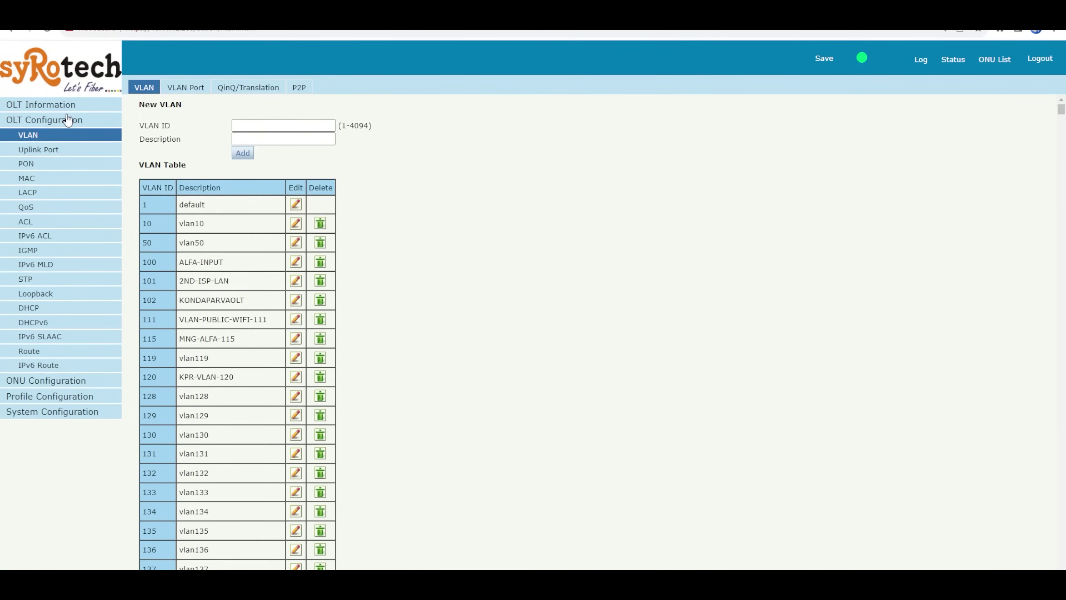
click(189, 87)
click(147, 89)
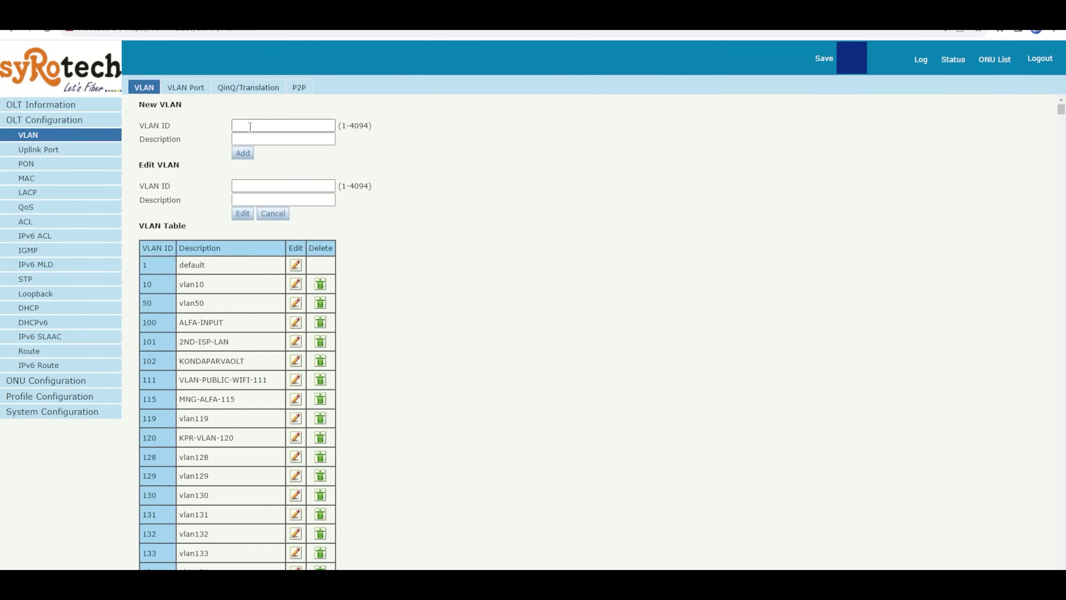
click(250, 126)
text(1737)
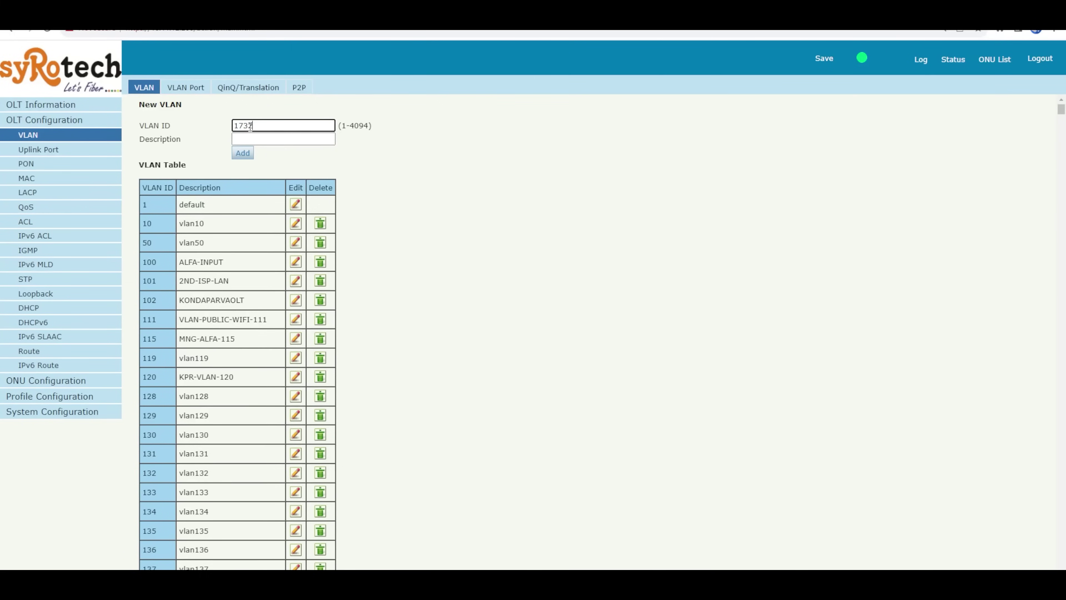
click(312, 162)
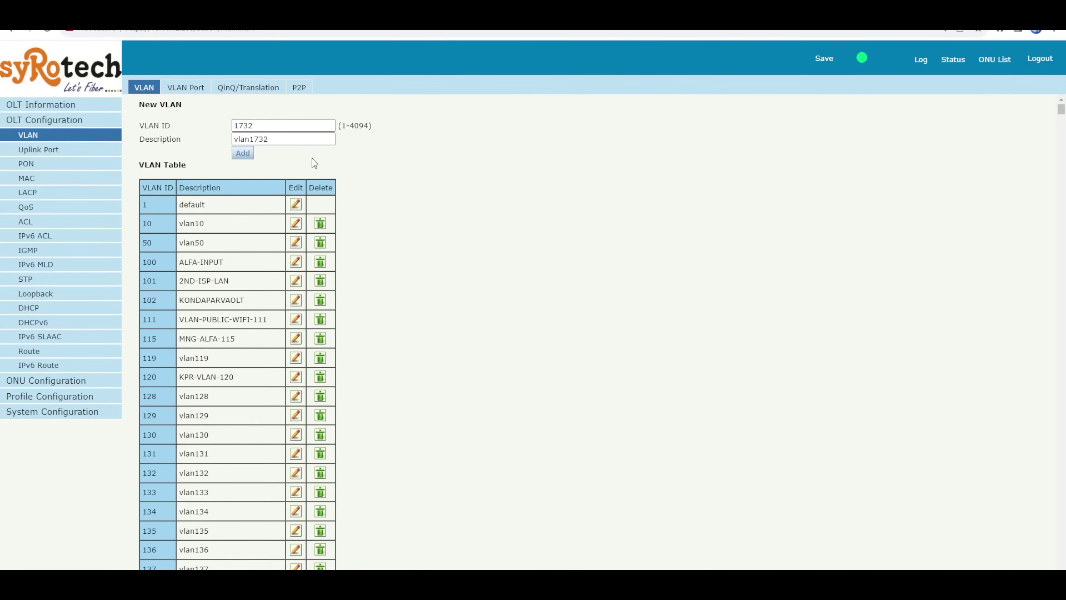
click(252, 157)
Step: Tag uplink GE1 in VLAN 1732 on the VLAN Port tab, submit, save, then open the MAC table
click(199, 89)
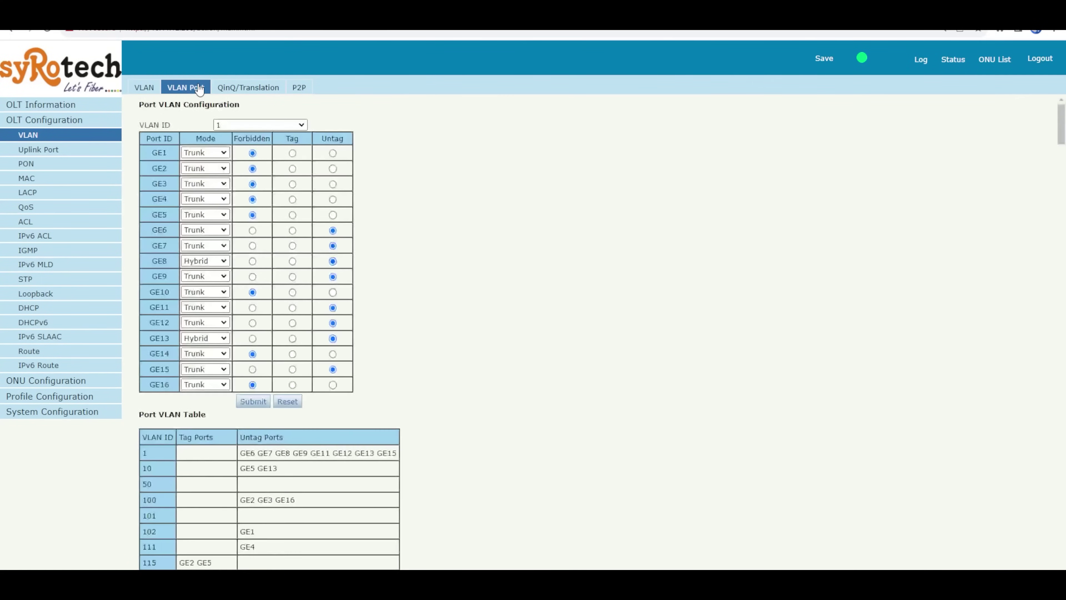
click(240, 125)
text(173)
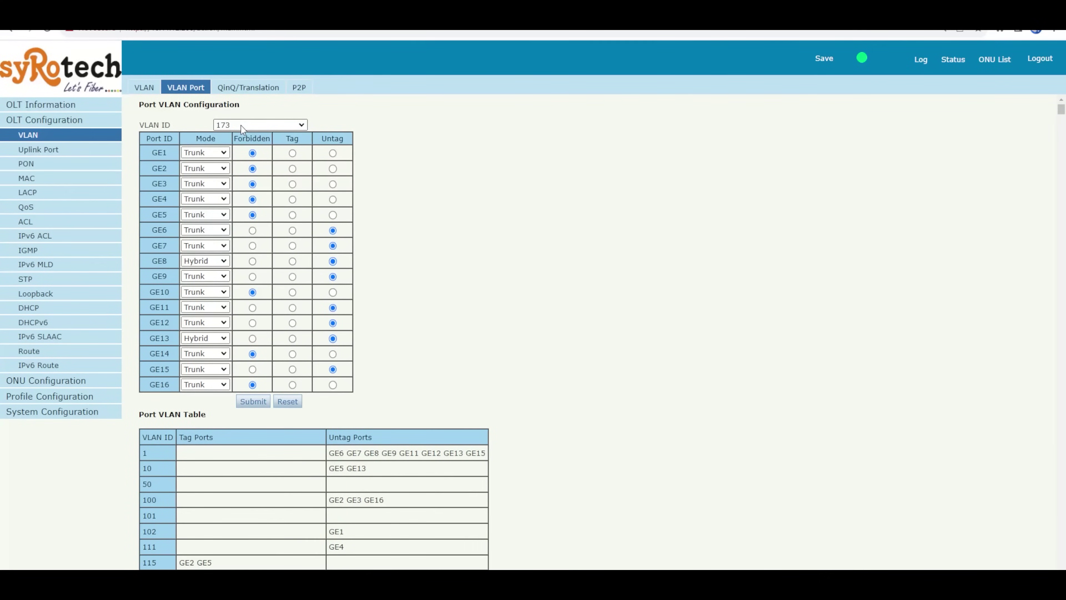
text(2)
key(Return)
click(293, 153)
click(262, 404)
click(824, 63)
click(29, 179)
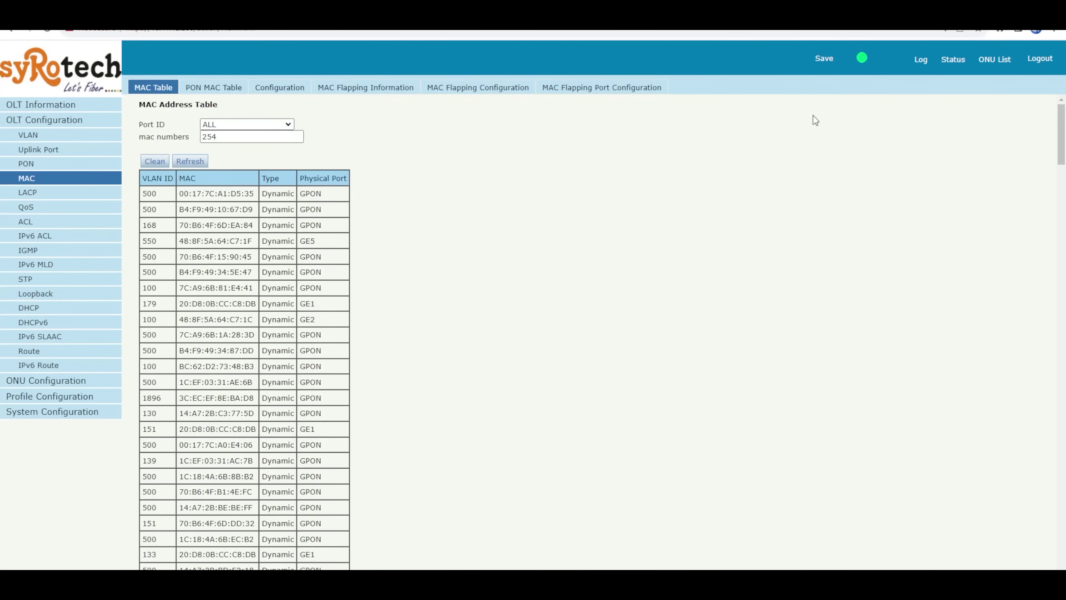
Step: Search the refreshed MAC address table for 1732 and mark the VLAN 1732 entries on GE1
key(ctrl+f)
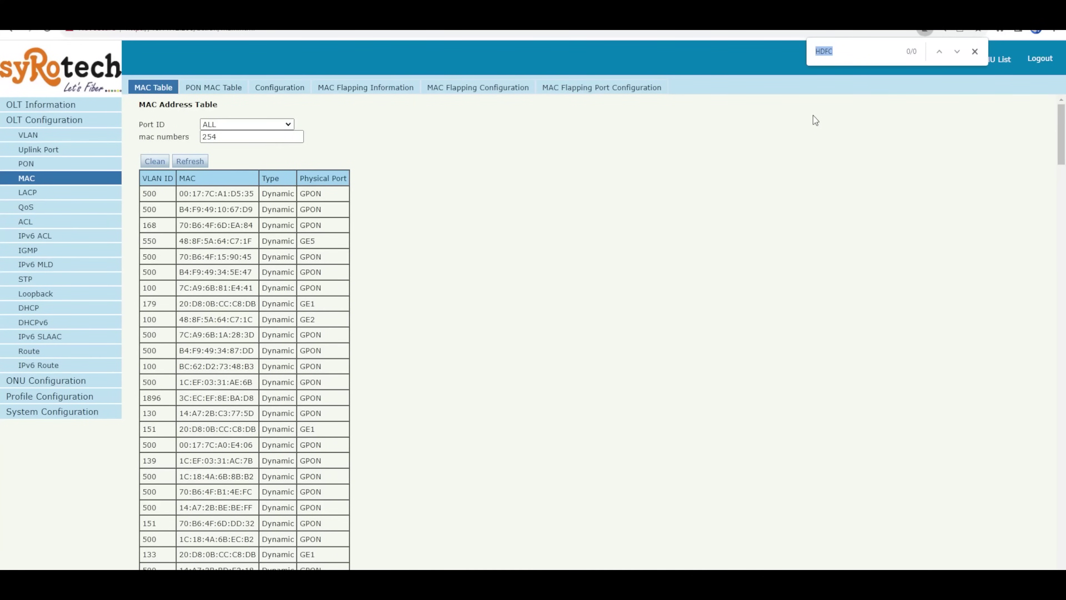
text(1732)
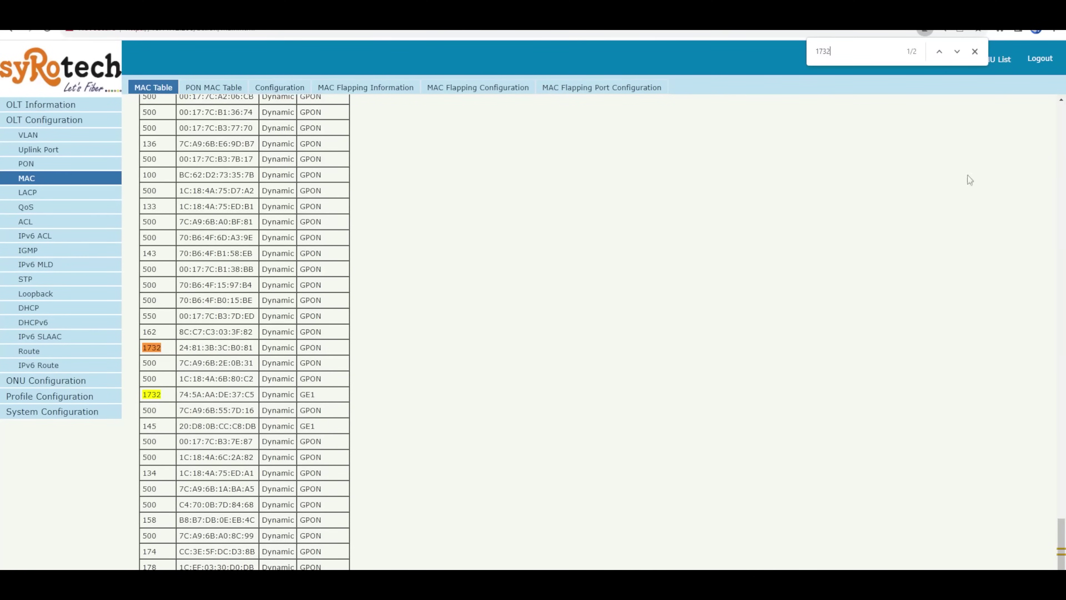
drag(1061, 535, 1061, 113)
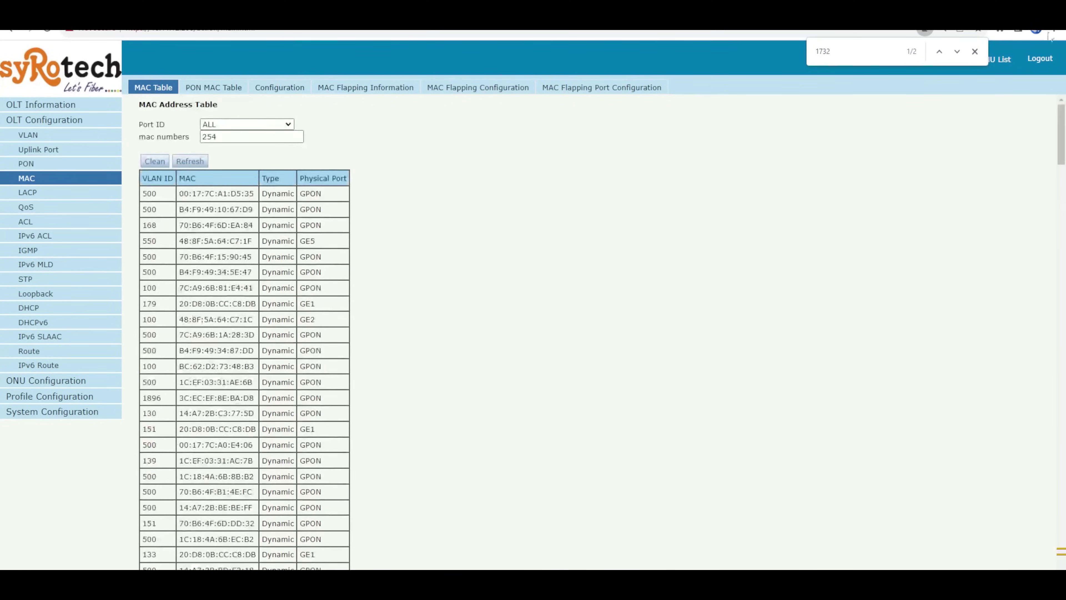
click(190, 161)
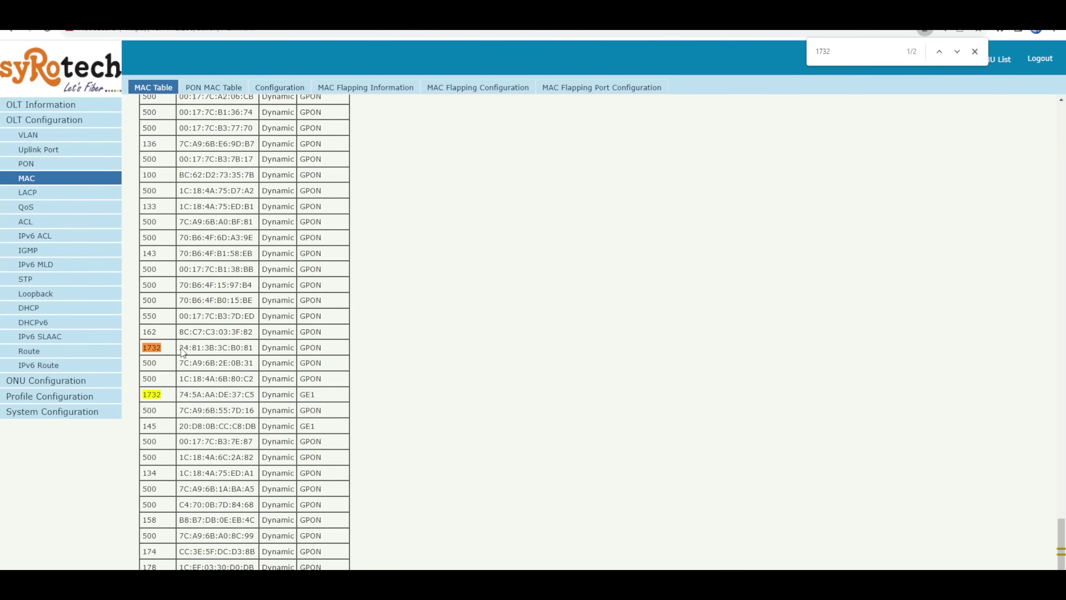
drag(179, 348, 335, 351)
drag(305, 394, 331, 395)
Step: Confirm VLAN 1732 in the VLAN list and open the ONU authentication list
drag(1062, 544, 1065, 42)
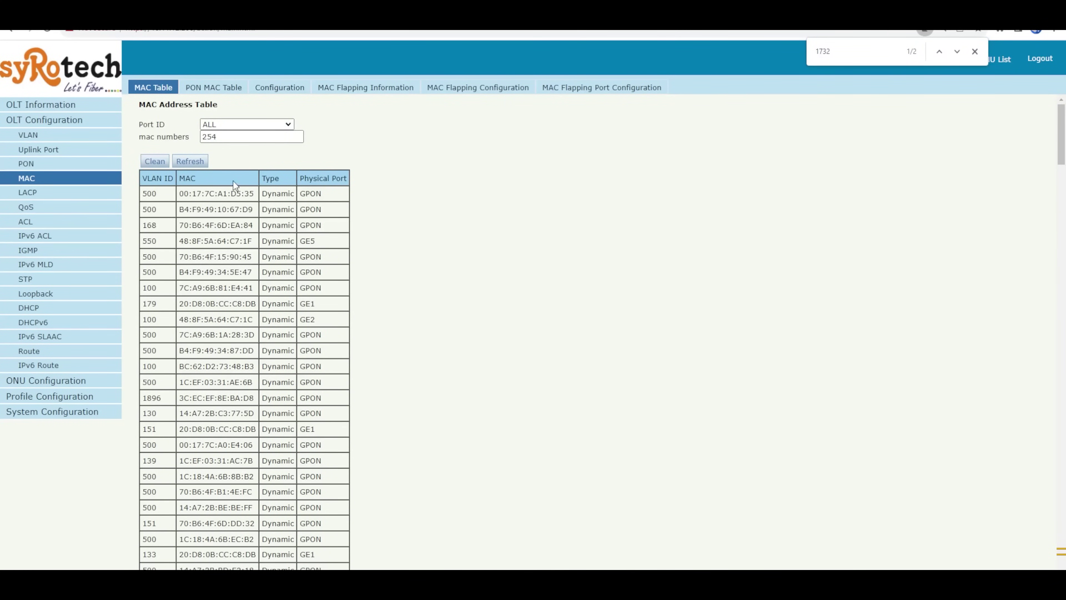
click(29, 178)
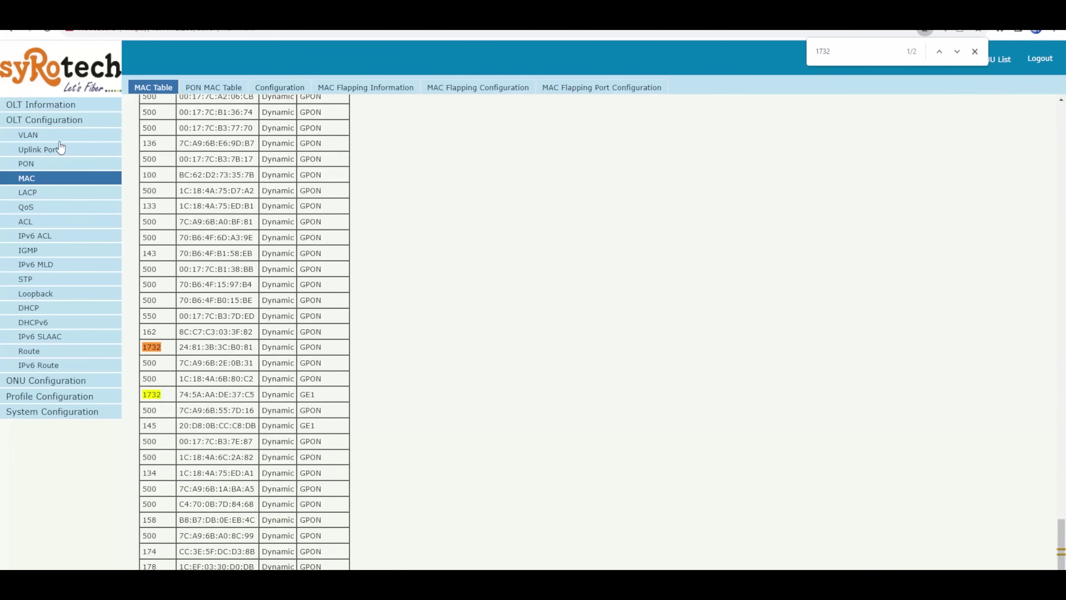
click(52, 133)
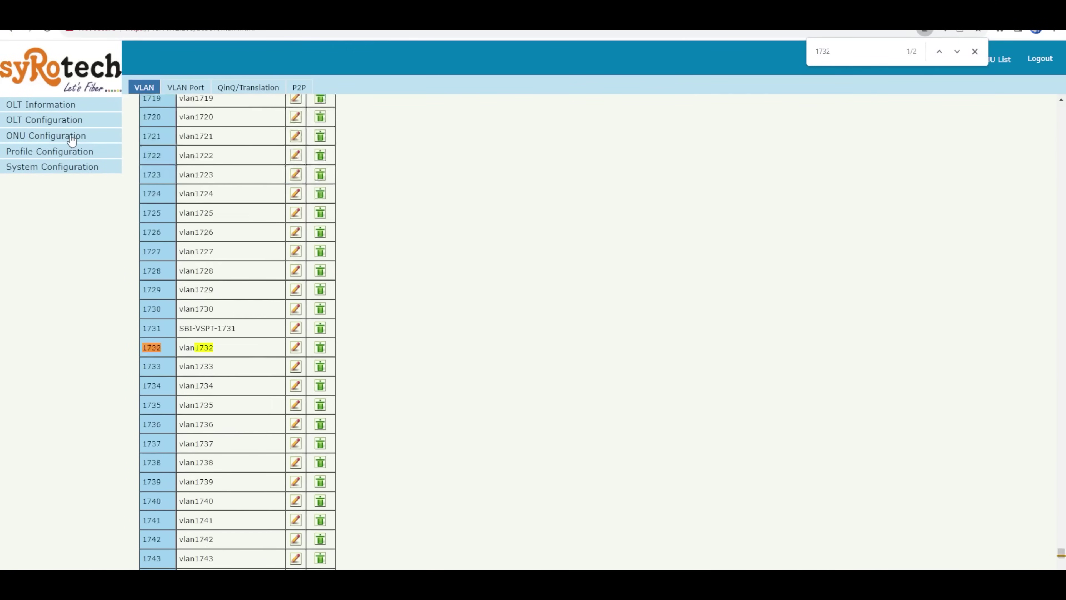
click(72, 138)
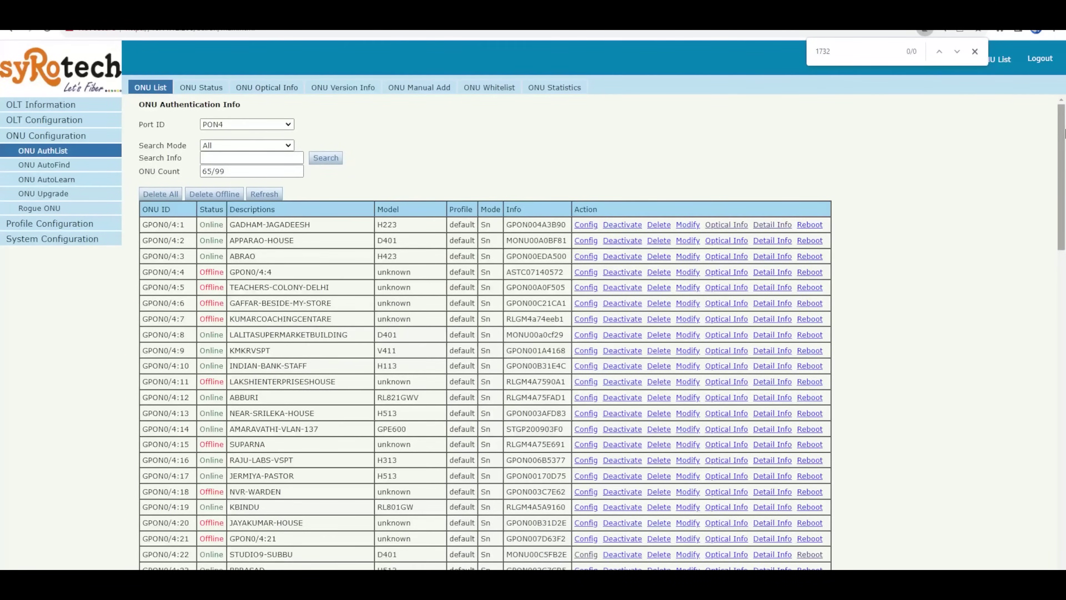
Step: Inspect ONU GPON0/4:121's gemport, service and service-port settings, ending on its WAN page
drag(1065, 134, 1055, 516)
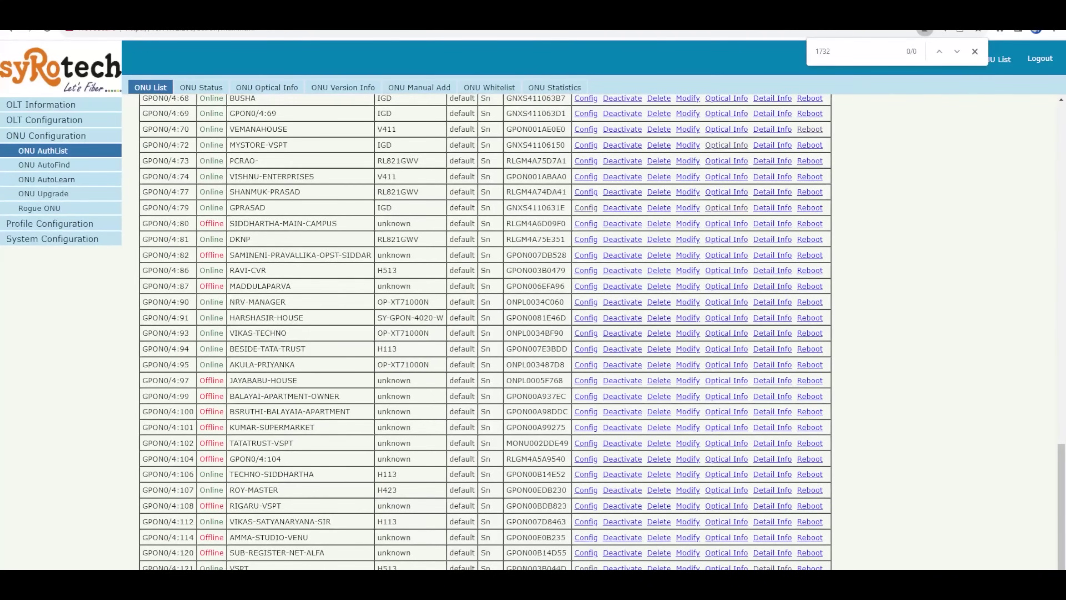
click(590, 567)
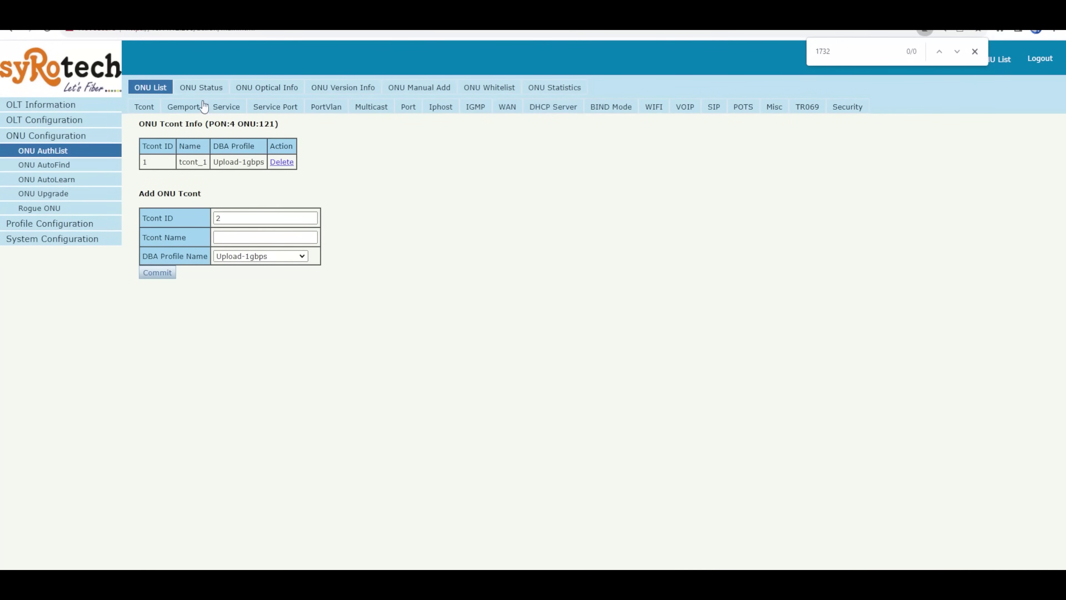
click(181, 110)
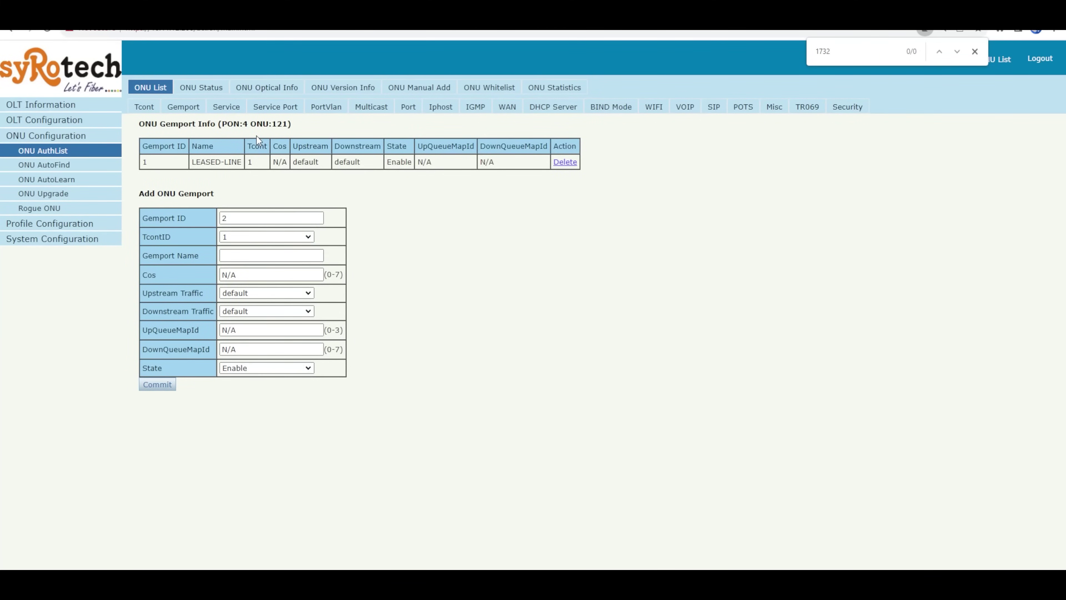
click(230, 113)
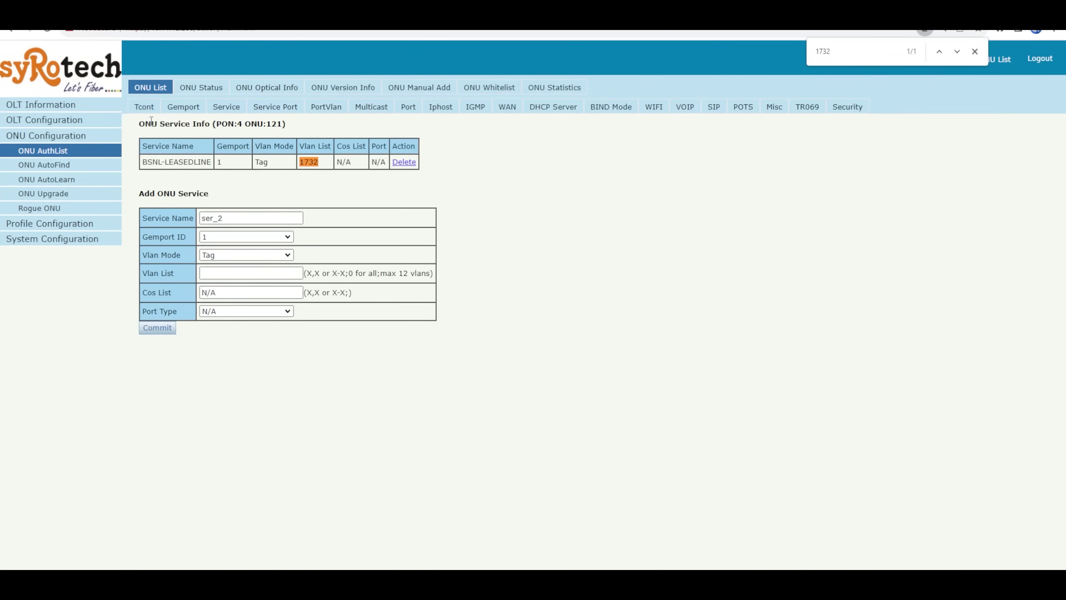
click(273, 109)
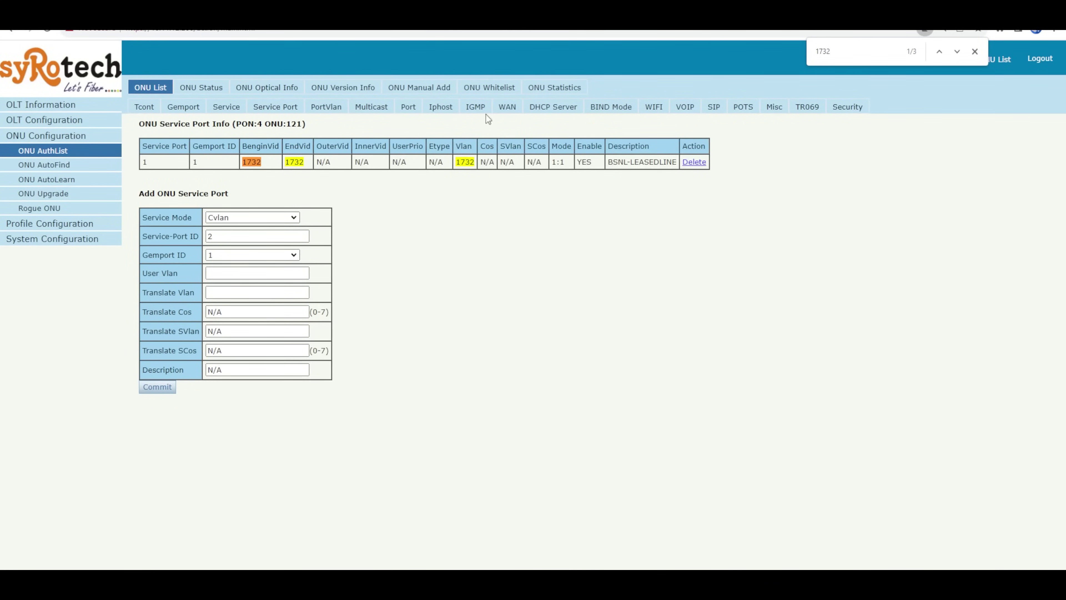
click(507, 108)
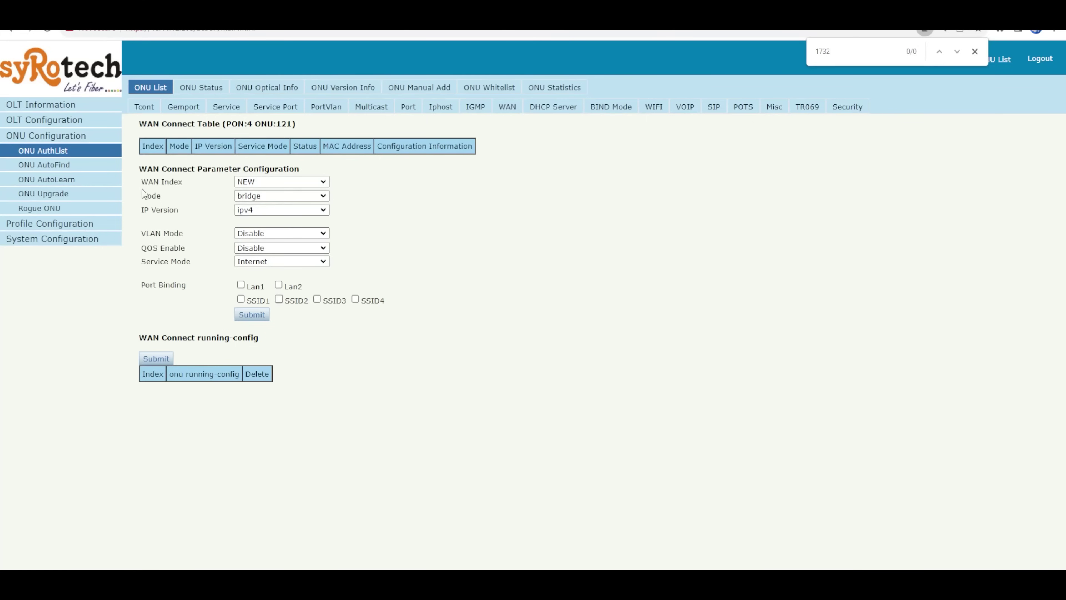
Step: Create a Tag-mode bridge WAN with VLAN 1732 on Lan1 and Lan2, then submit and commit
click(514, 110)
click(257, 199)
click(260, 234)
click(259, 259)
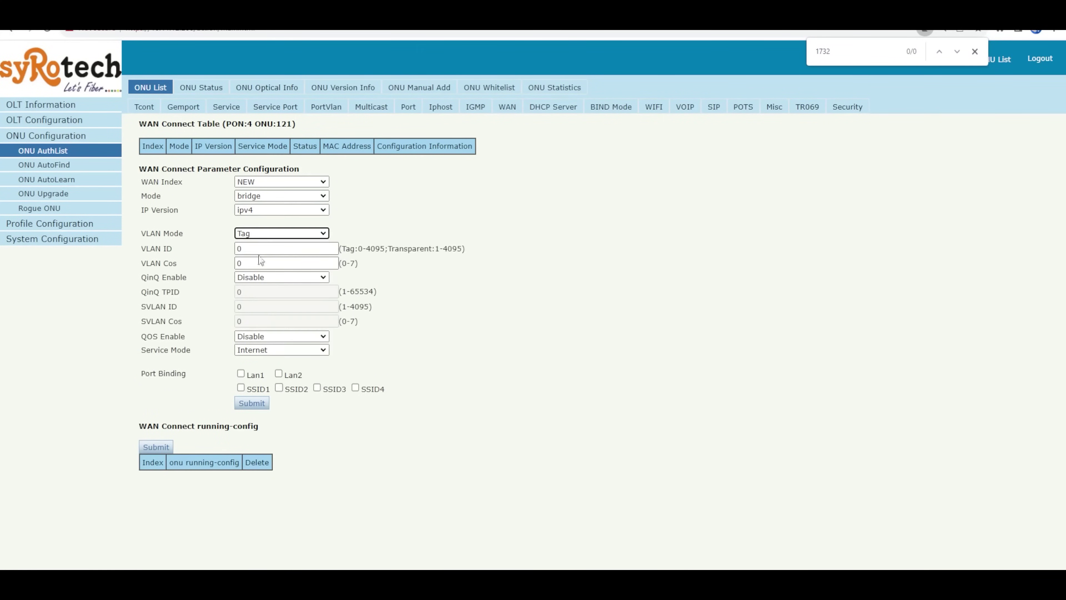
key(Tab)
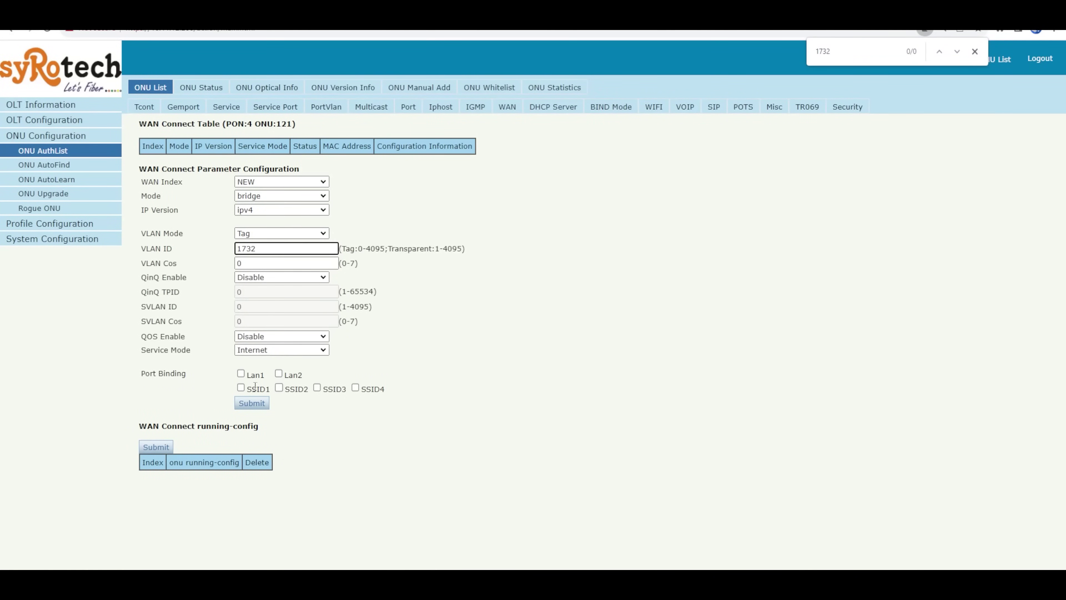
click(240, 375)
click(251, 404)
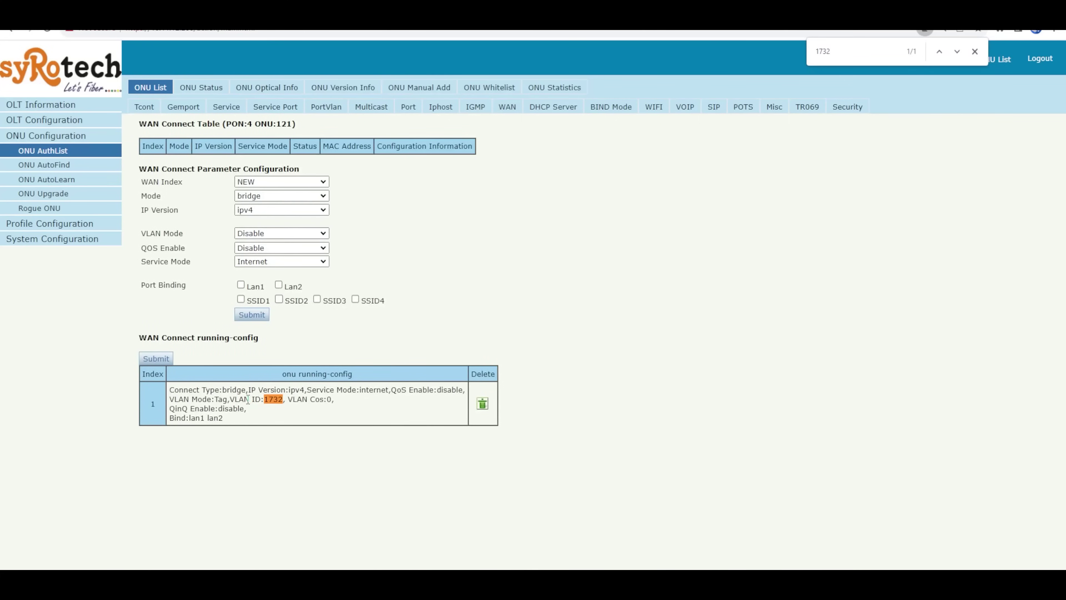
click(159, 358)
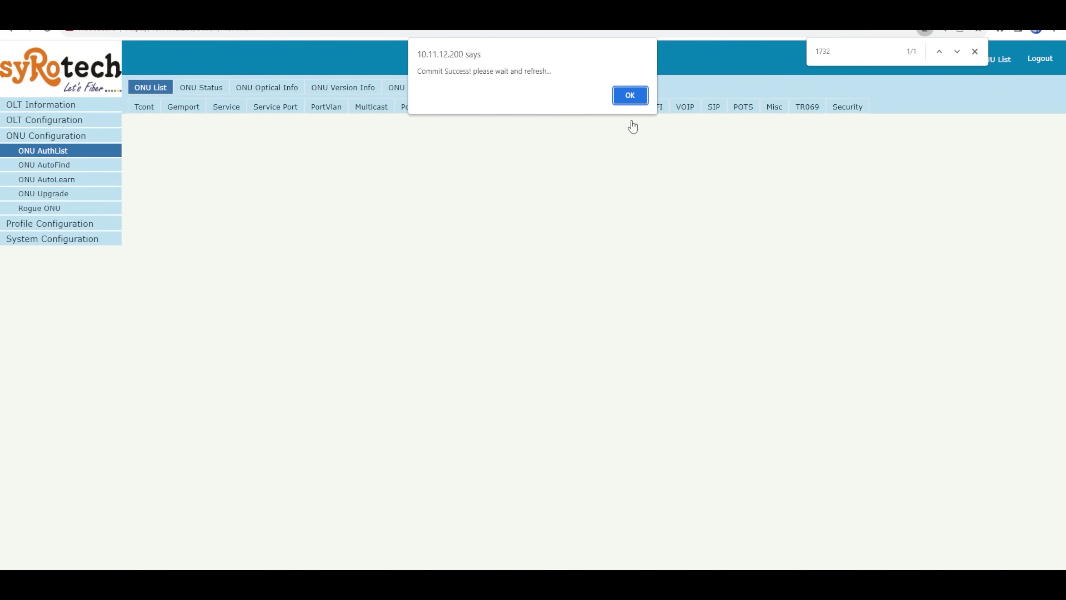
Step: Dismiss the Commit Success alert and reload until the VLAN 1732 bridge WAN shows Connected
click(631, 96)
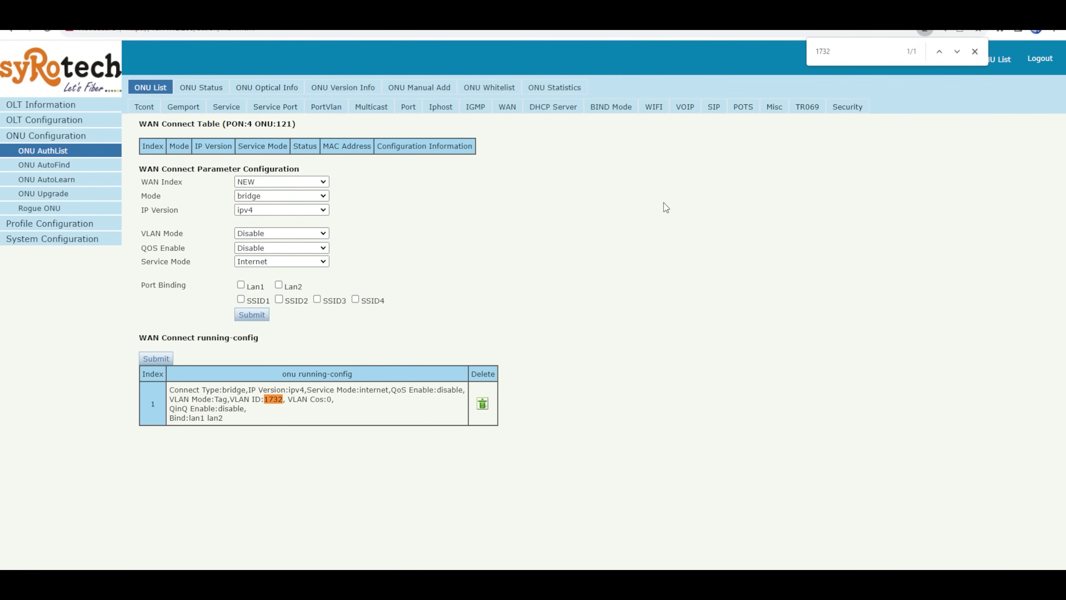
click(503, 110)
click(504, 110)
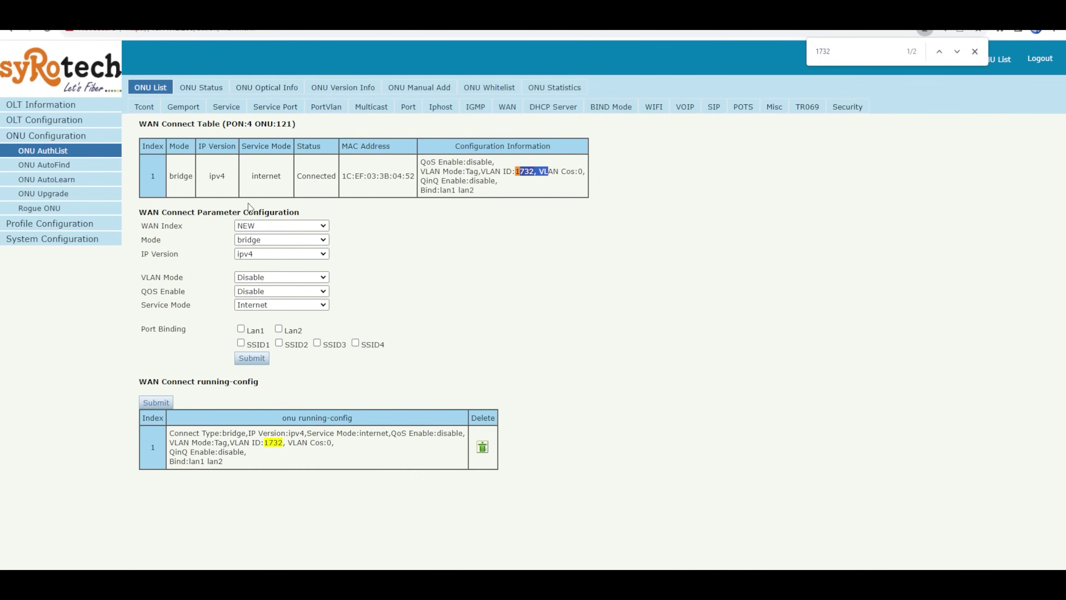
click(509, 107)
click(974, 53)
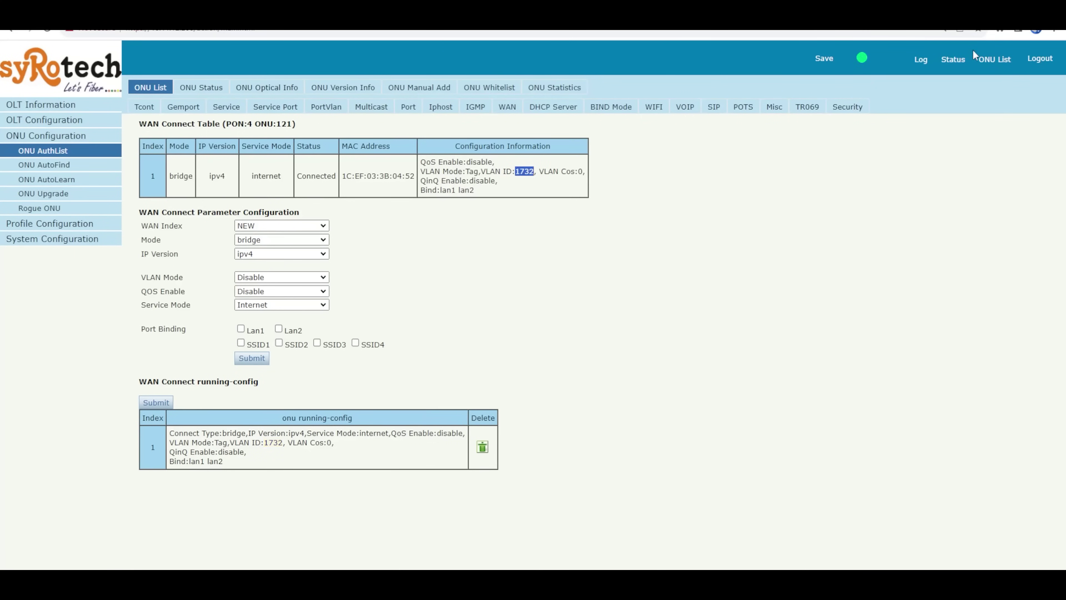
Step: Open the OLT MAC Address Table filtered to Port ID GE1
click(63, 124)
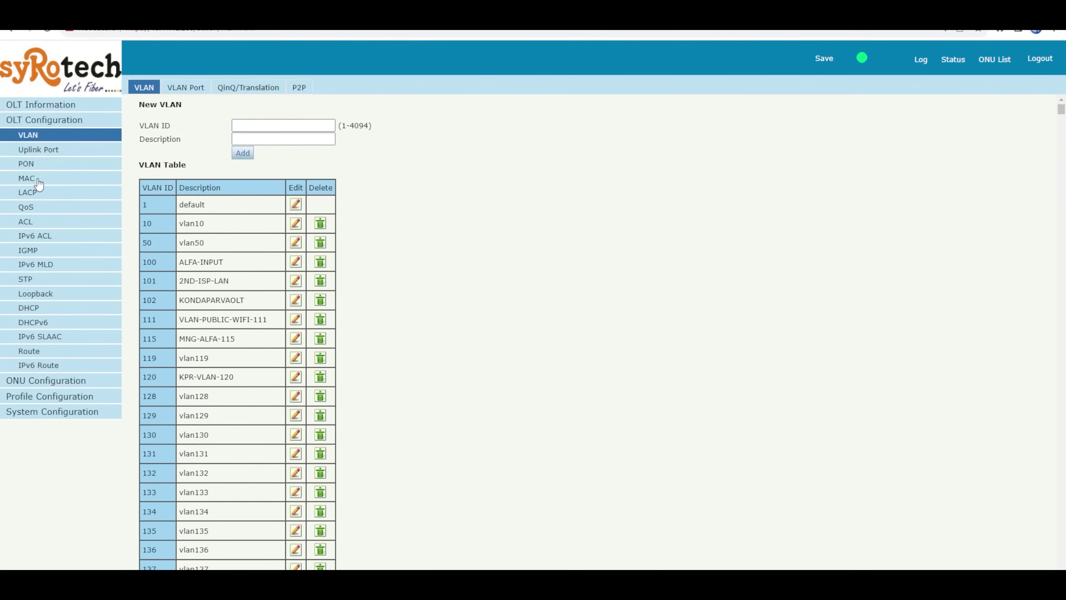
click(38, 185)
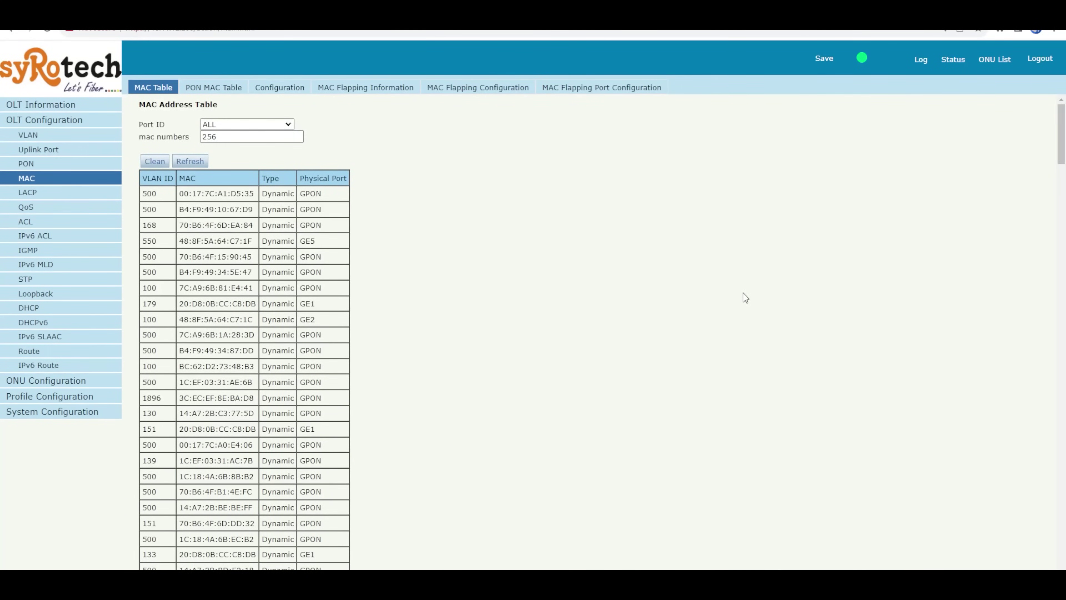
key(ctrl+f)
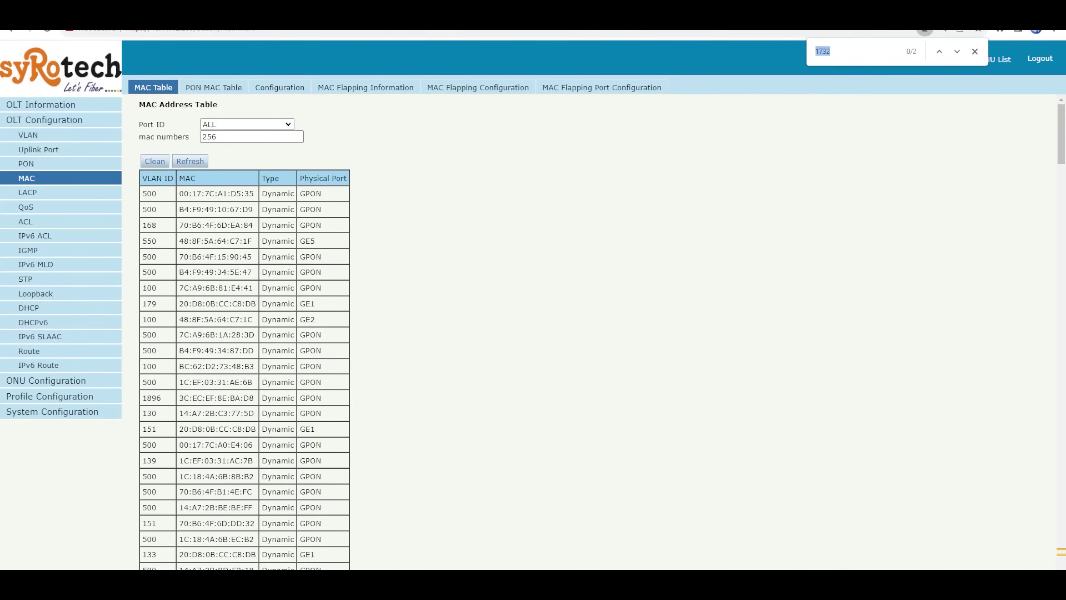
click(228, 126)
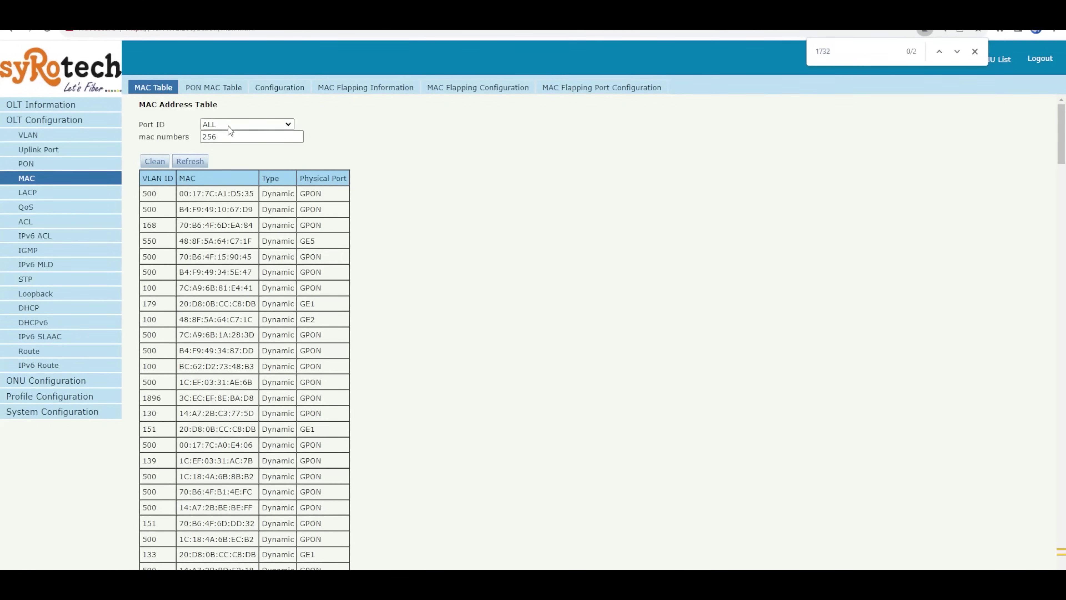
click(219, 143)
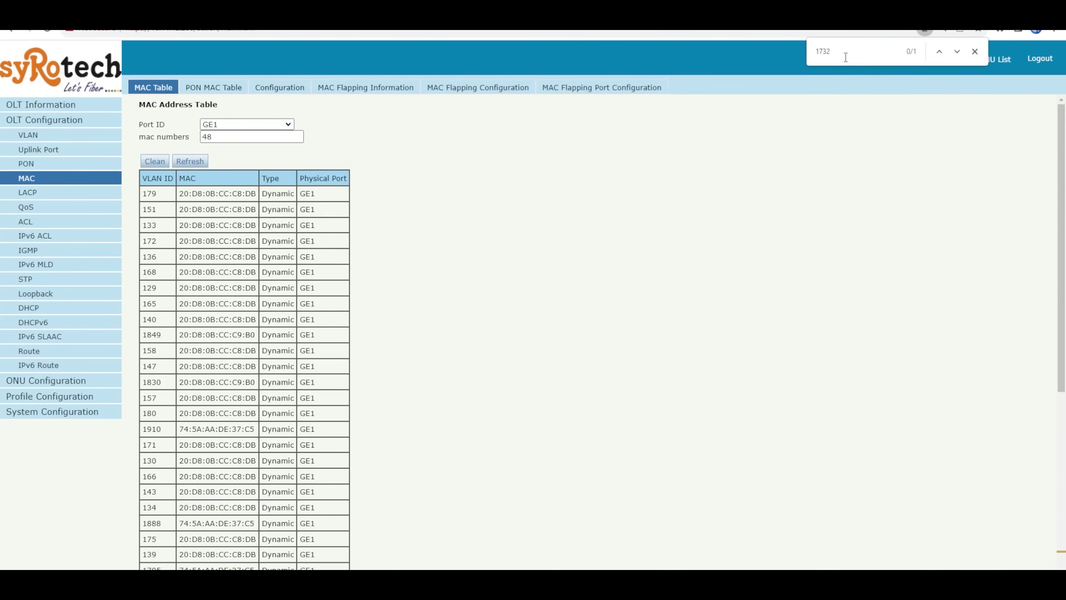
Step: Search the table for 1732 and locate the MAC entry in the VLAN 1732 row
key(ctrl+f)
text(1732)
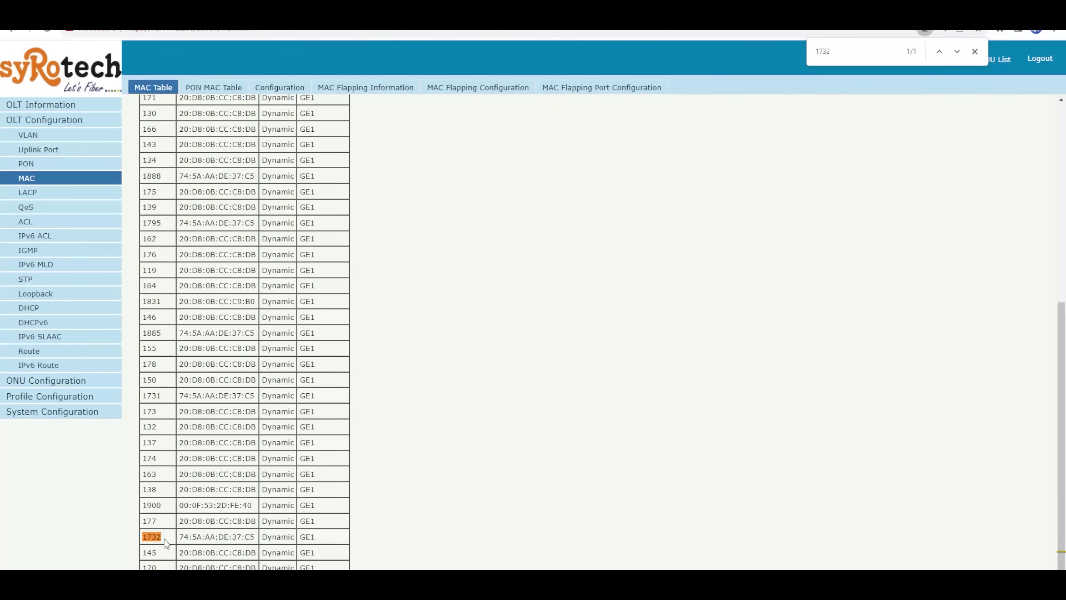
drag(176, 539, 311, 542)
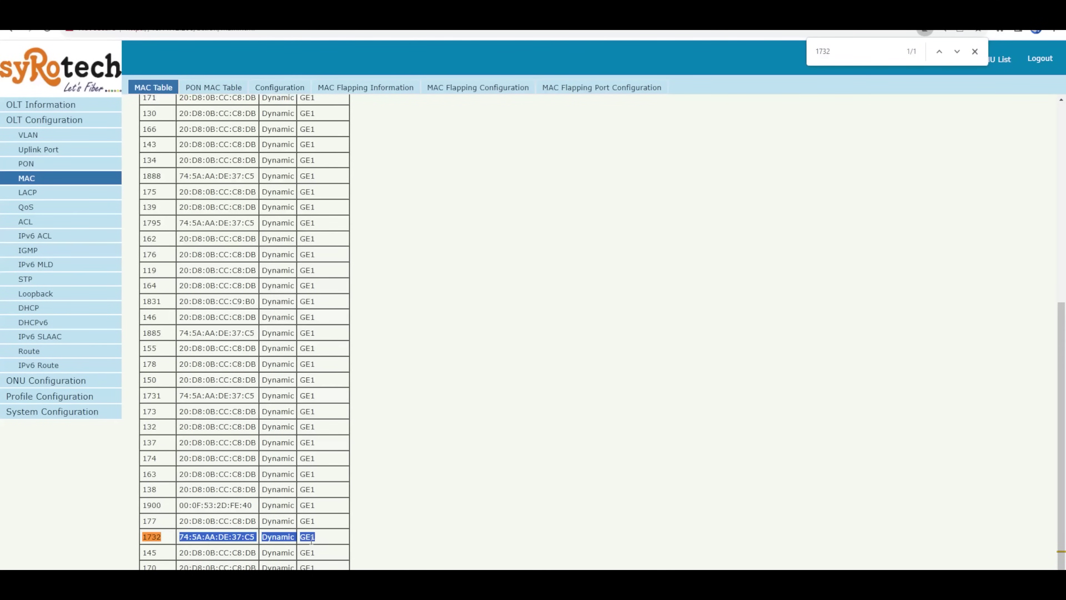
click(311, 542)
drag(1061, 357, 1060, 146)
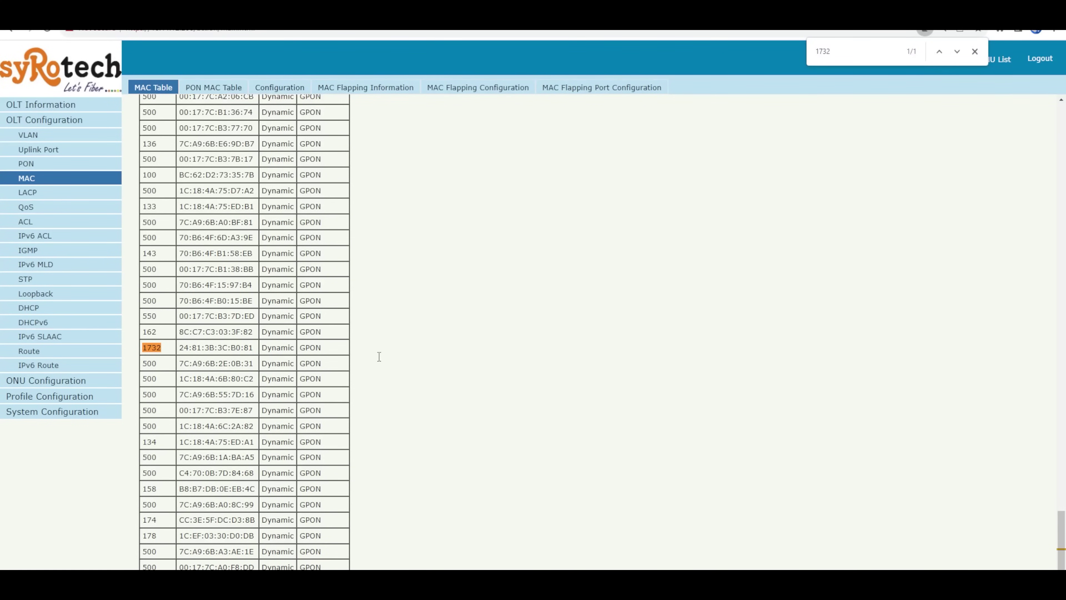
Step: Re-filter the MAC table to GE1, showing 48 dynamic entries including the VLAN 1732 one
drag(1063, 559, 1064, 194)
drag(1065, 251, 1054, 582)
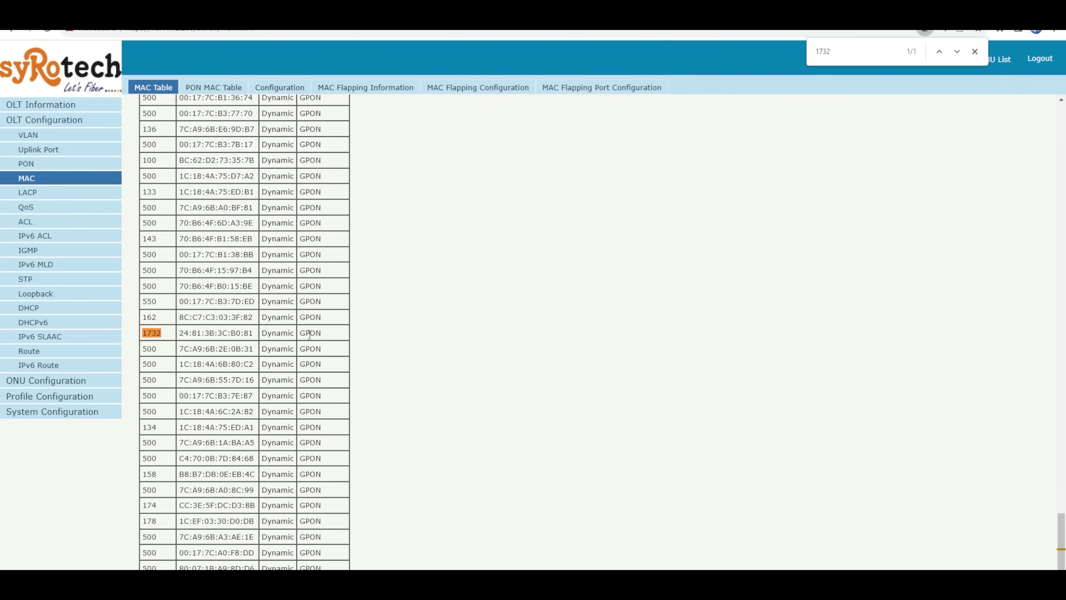
drag(1064, 537, 1064, 122)
click(228, 124)
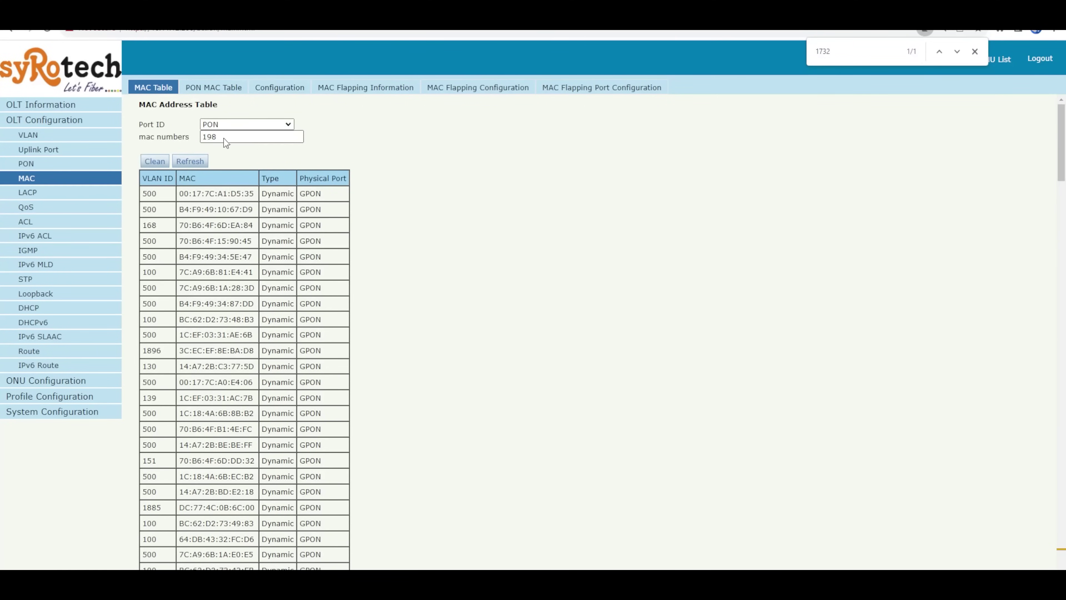
click(219, 146)
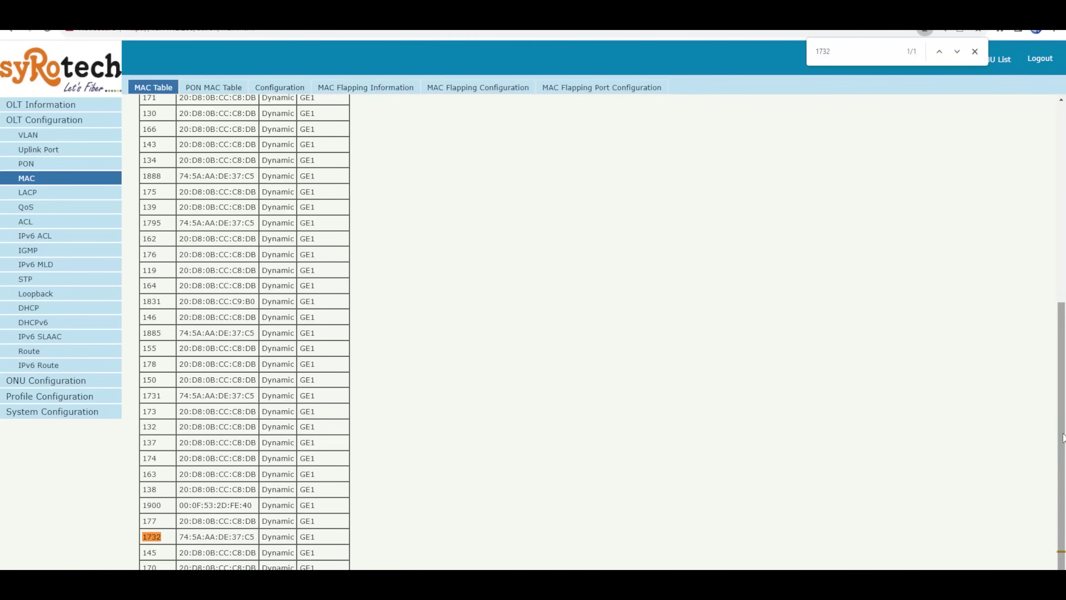
drag(1062, 504, 1062, 305)
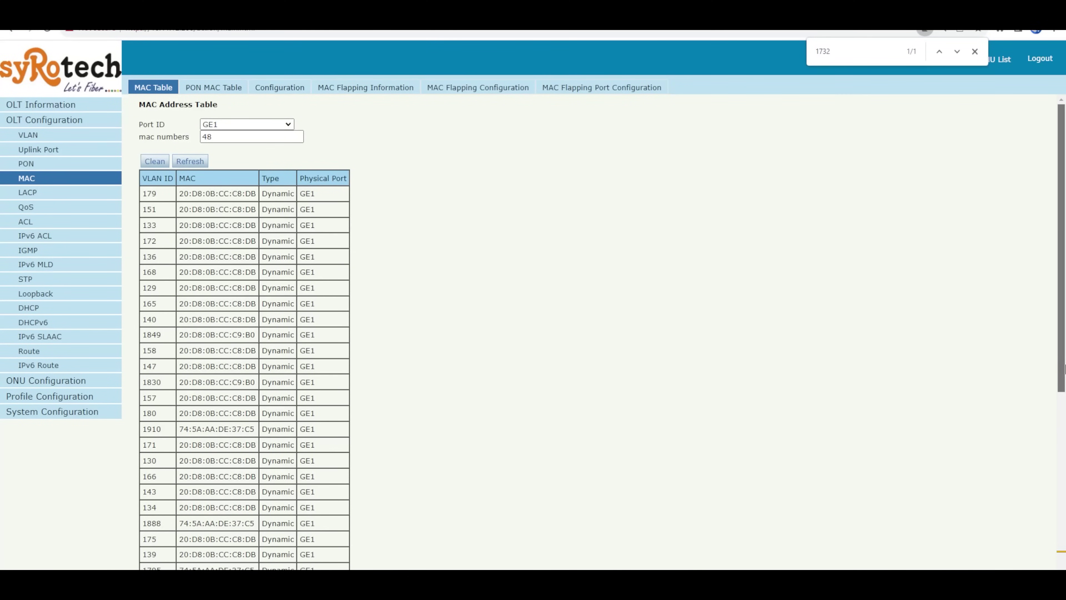
mouse_move(1064, 345)
mouse_down()
mouse_move(1064, 542)
mouse_move(1065, 338)
mouse_up()
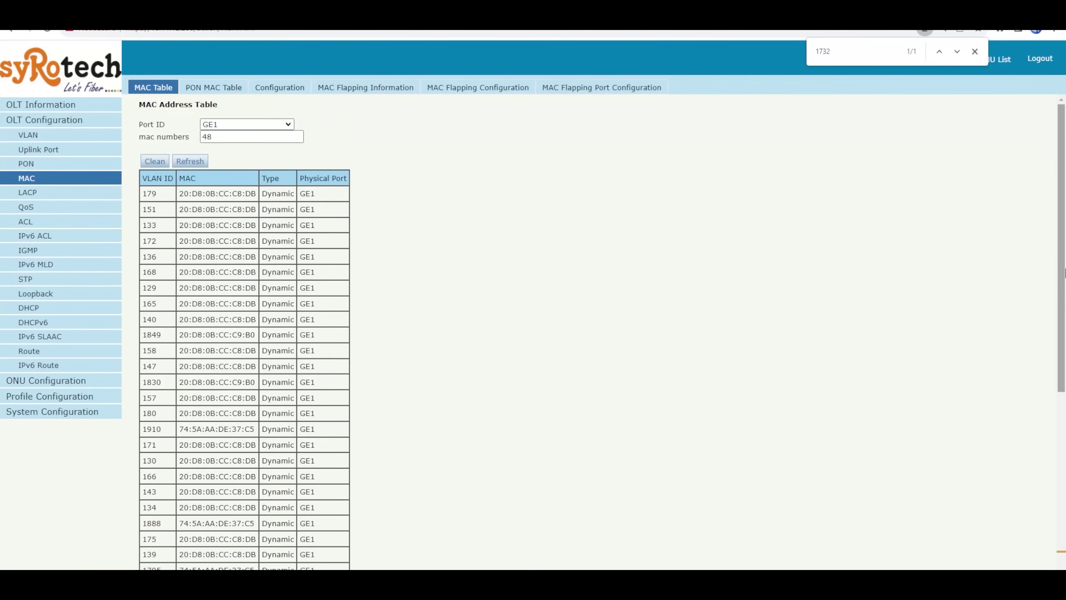